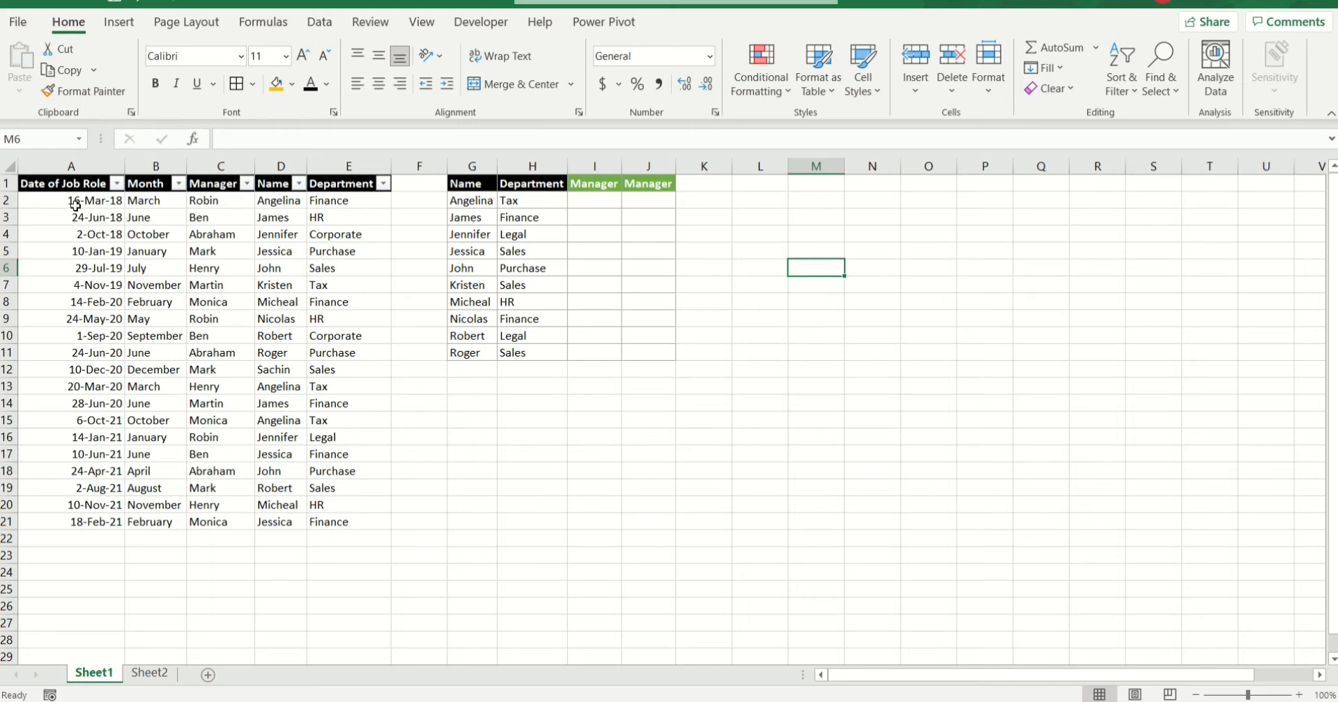
Step: Examine the job role records in A1:E21, including the repeated name and department entries, and the Name and Department criteria in G2:H11
drag(73, 185, 340, 526)
click(485, 486)
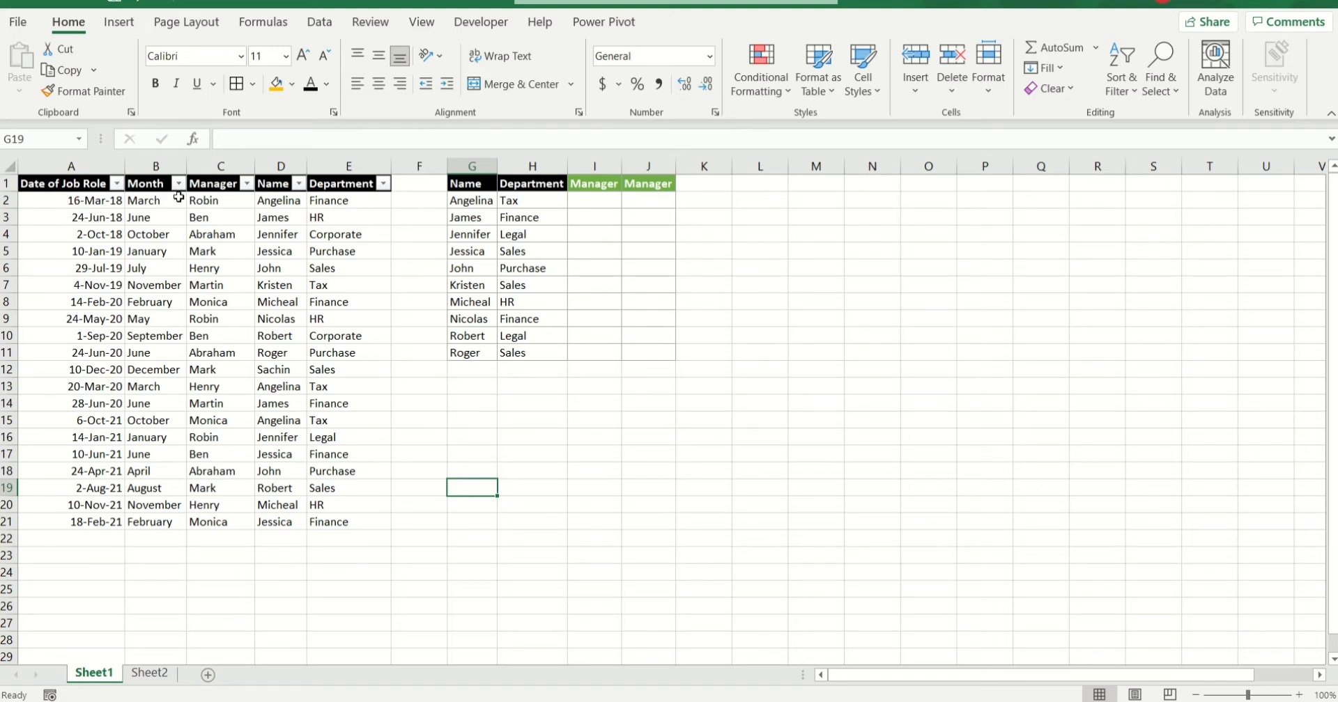
click(206, 165)
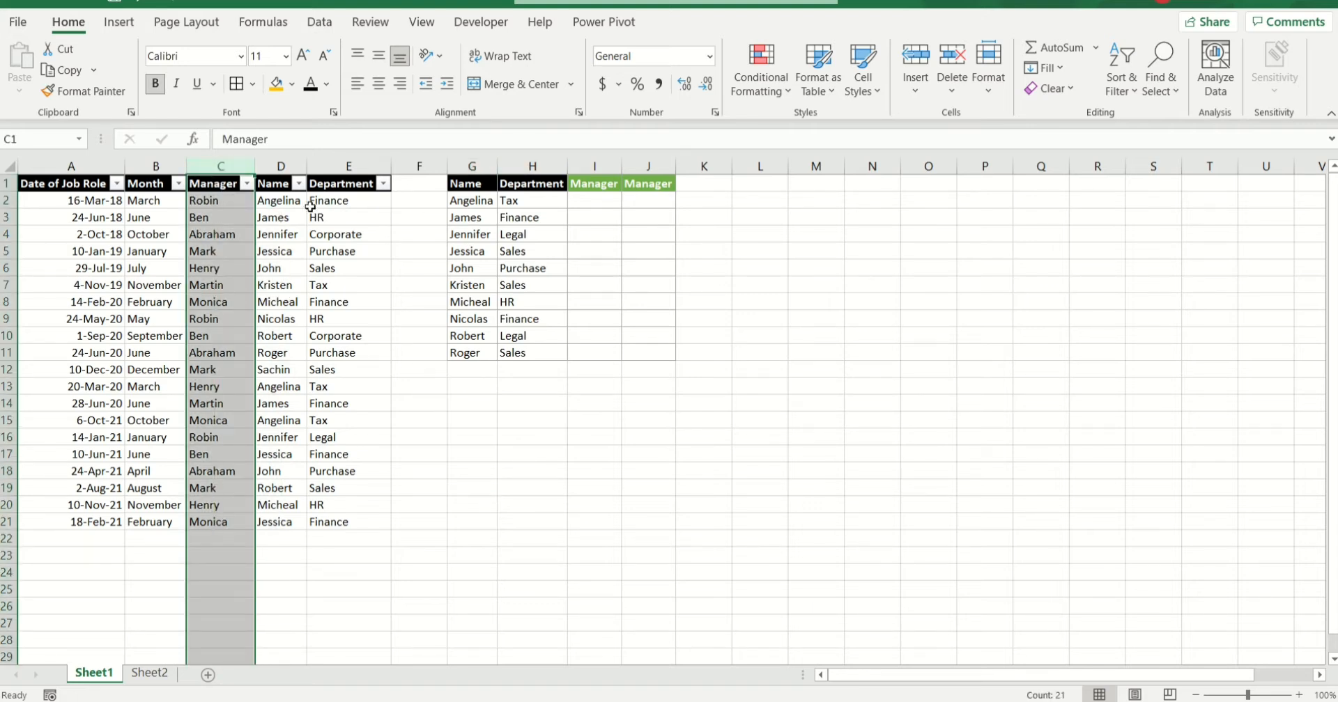
click(282, 203)
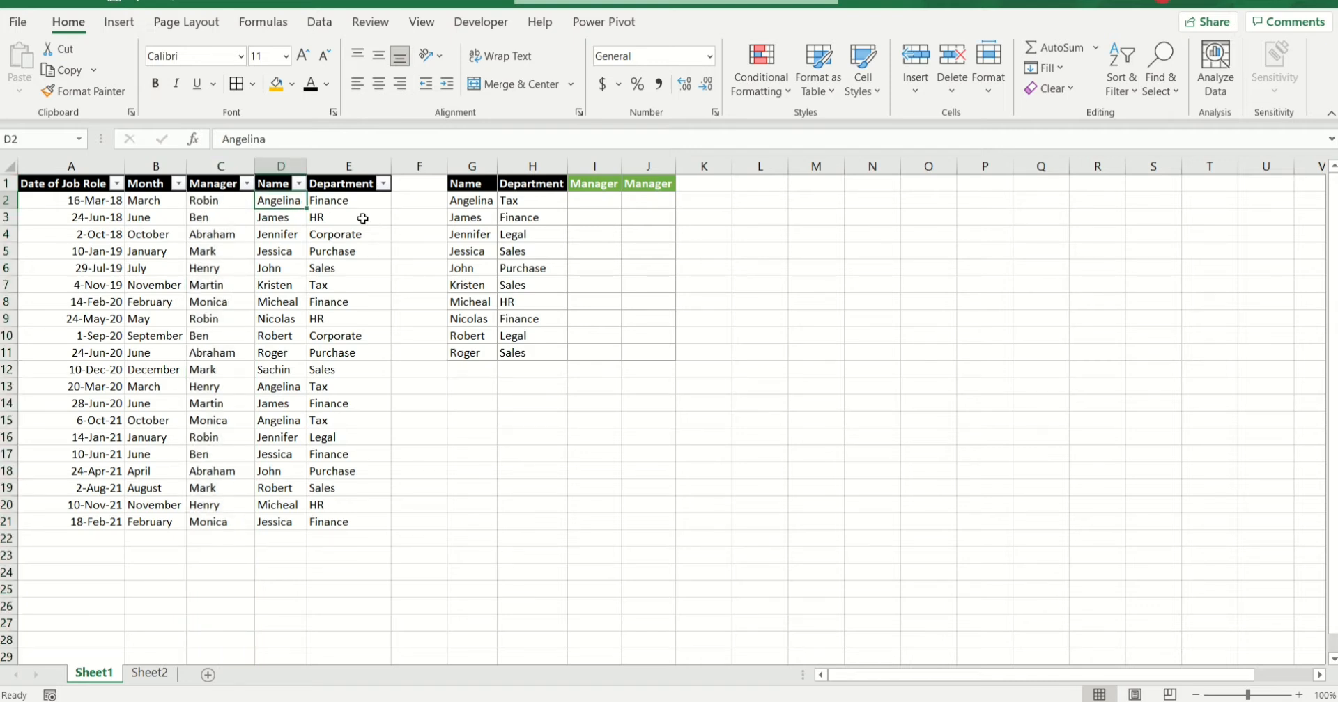
click(324, 207)
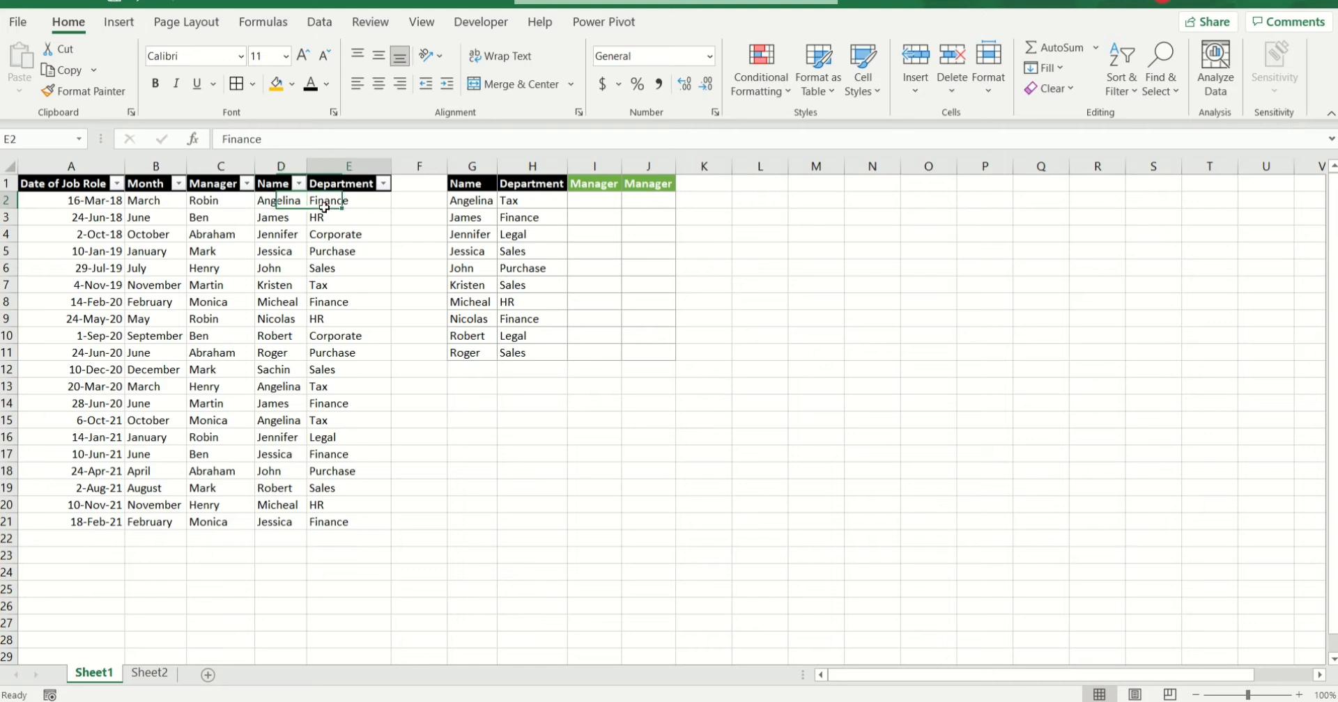
click(281, 389)
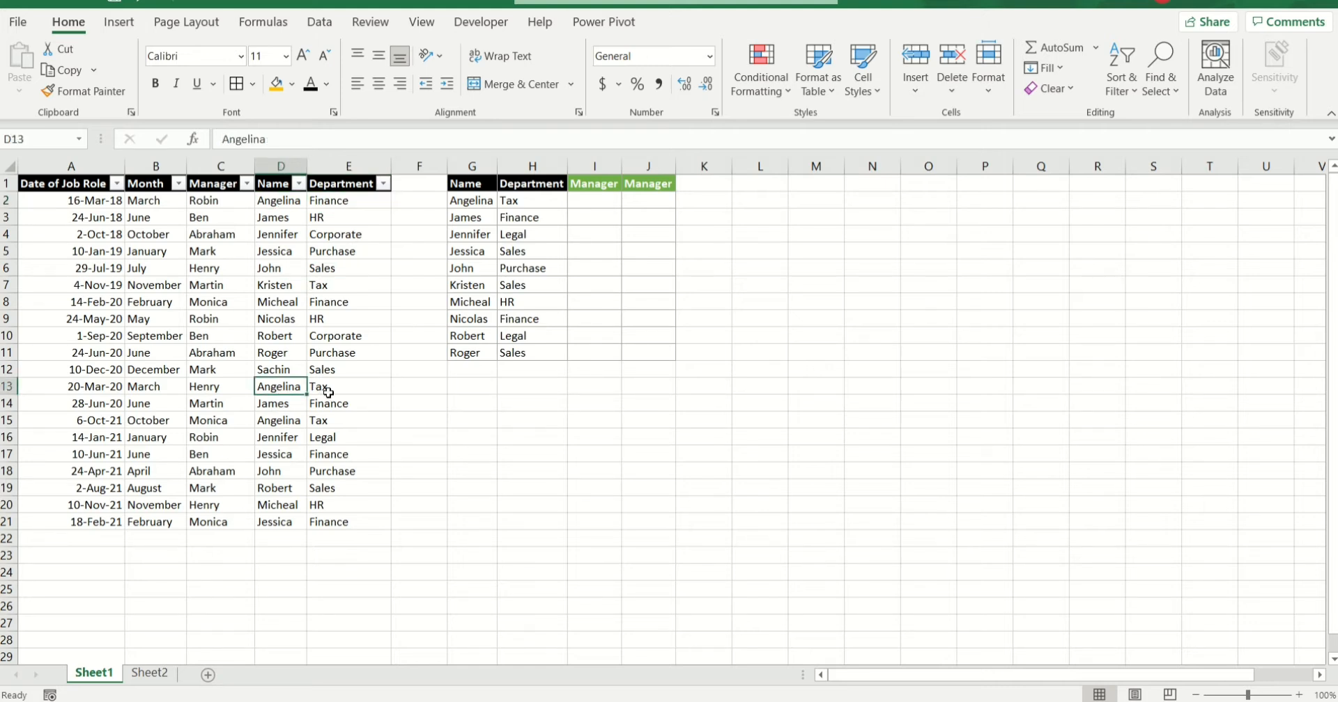
click(328, 392)
click(289, 389)
click(292, 425)
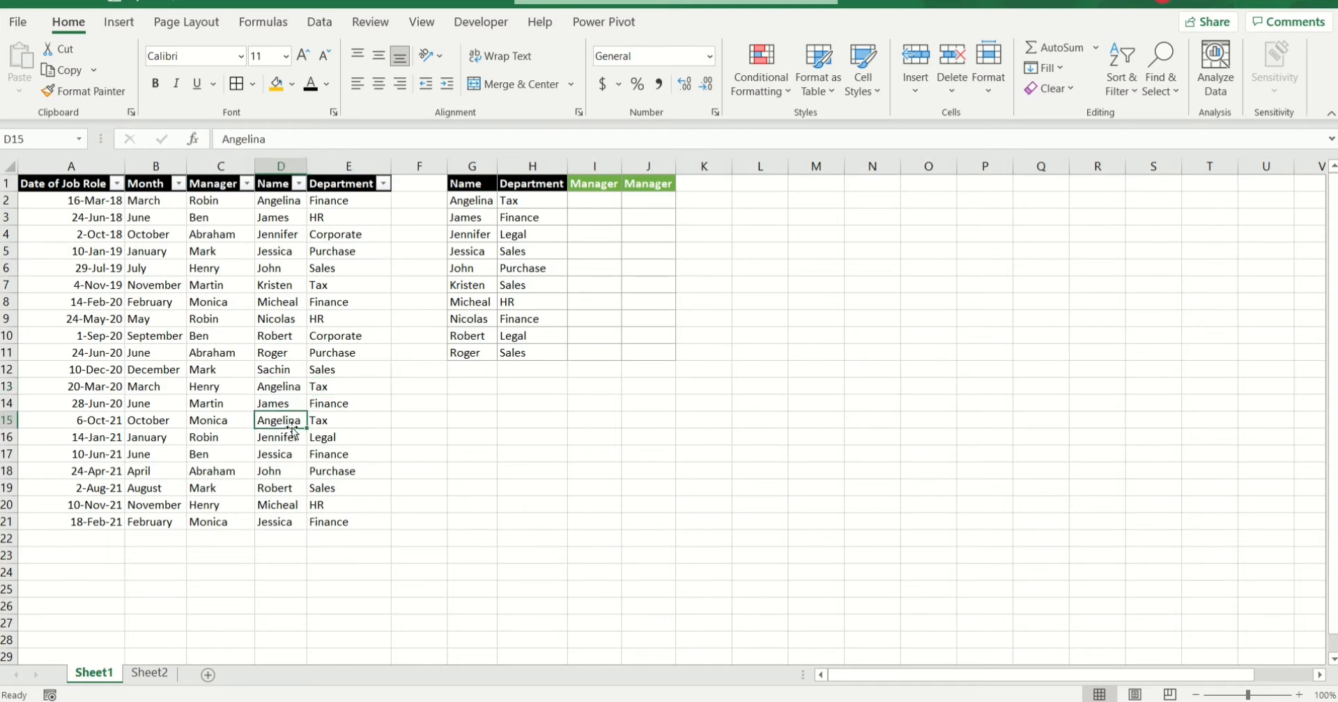
click(234, 424)
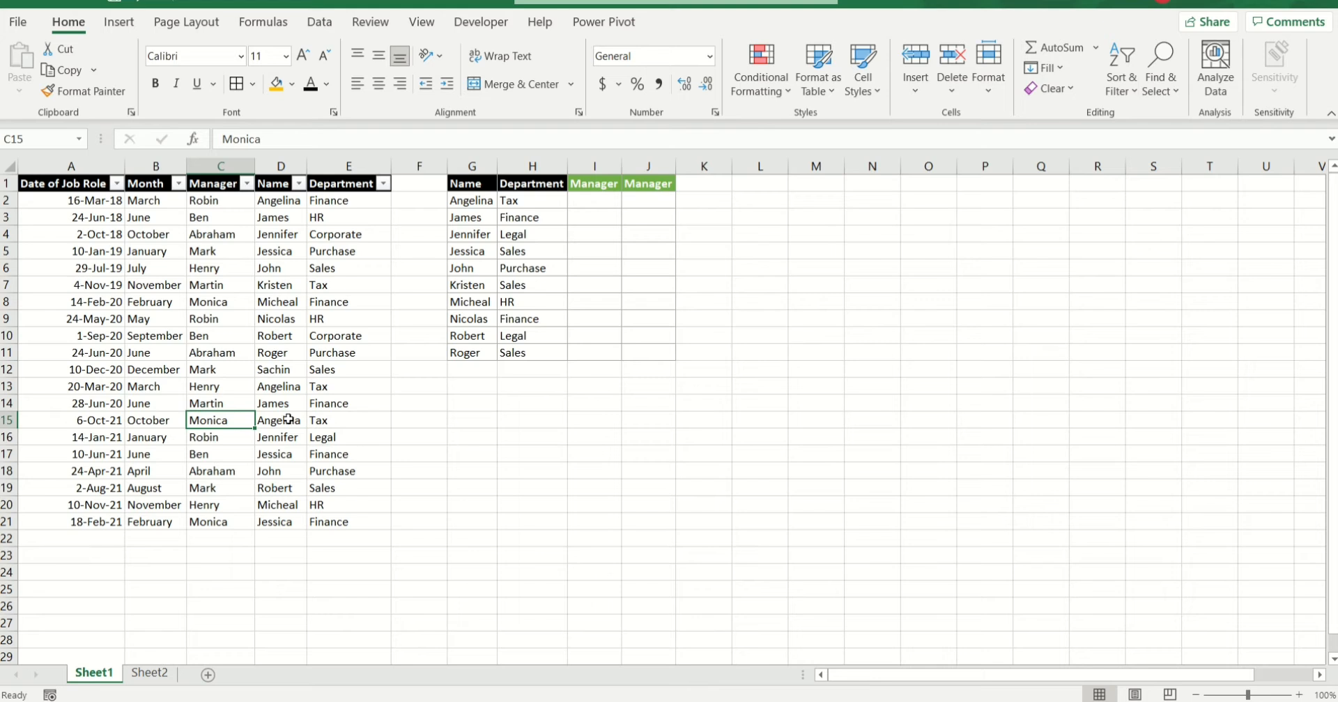
click(763, 418)
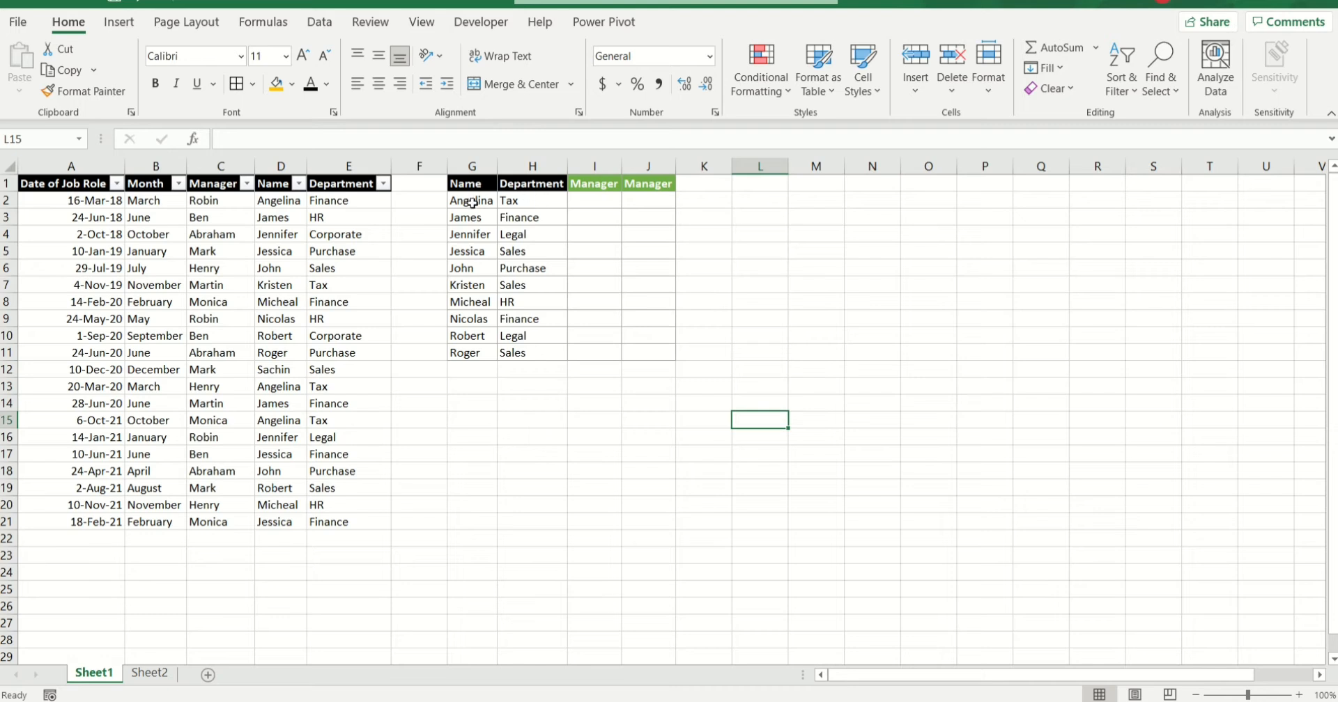
drag(469, 202, 469, 351)
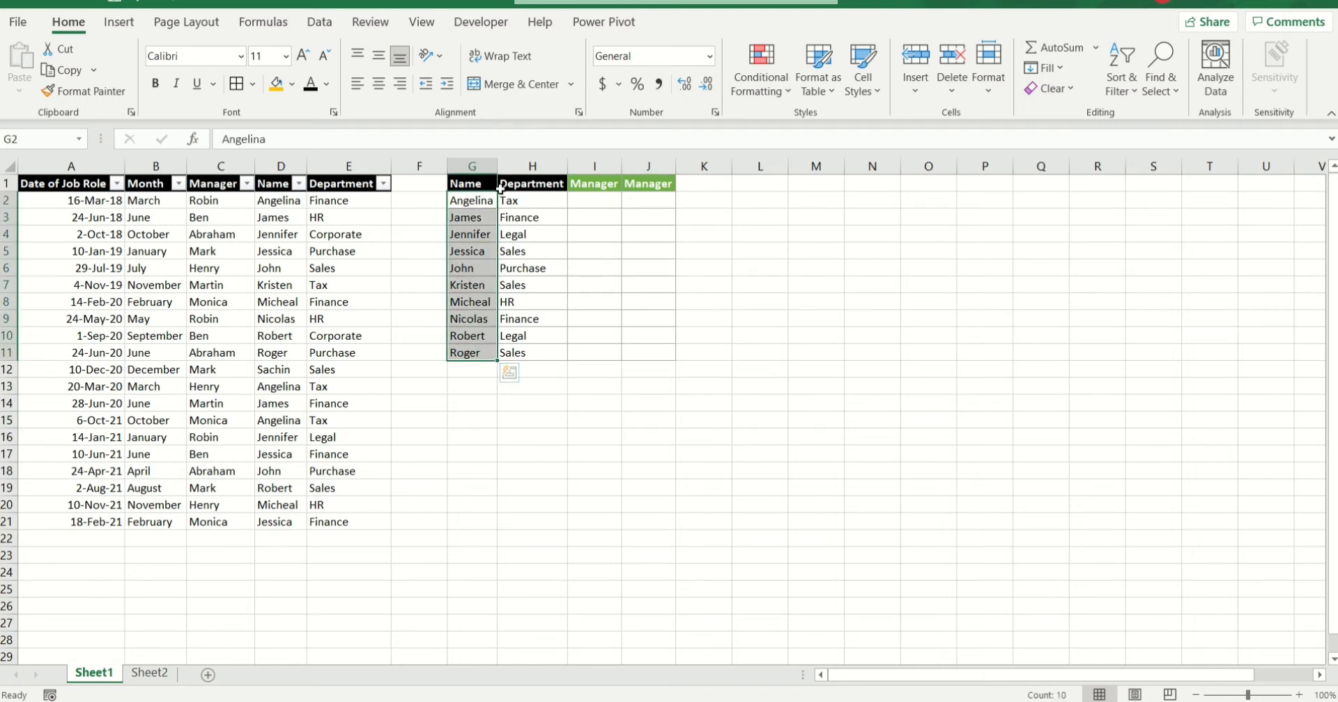
drag(512, 201, 513, 354)
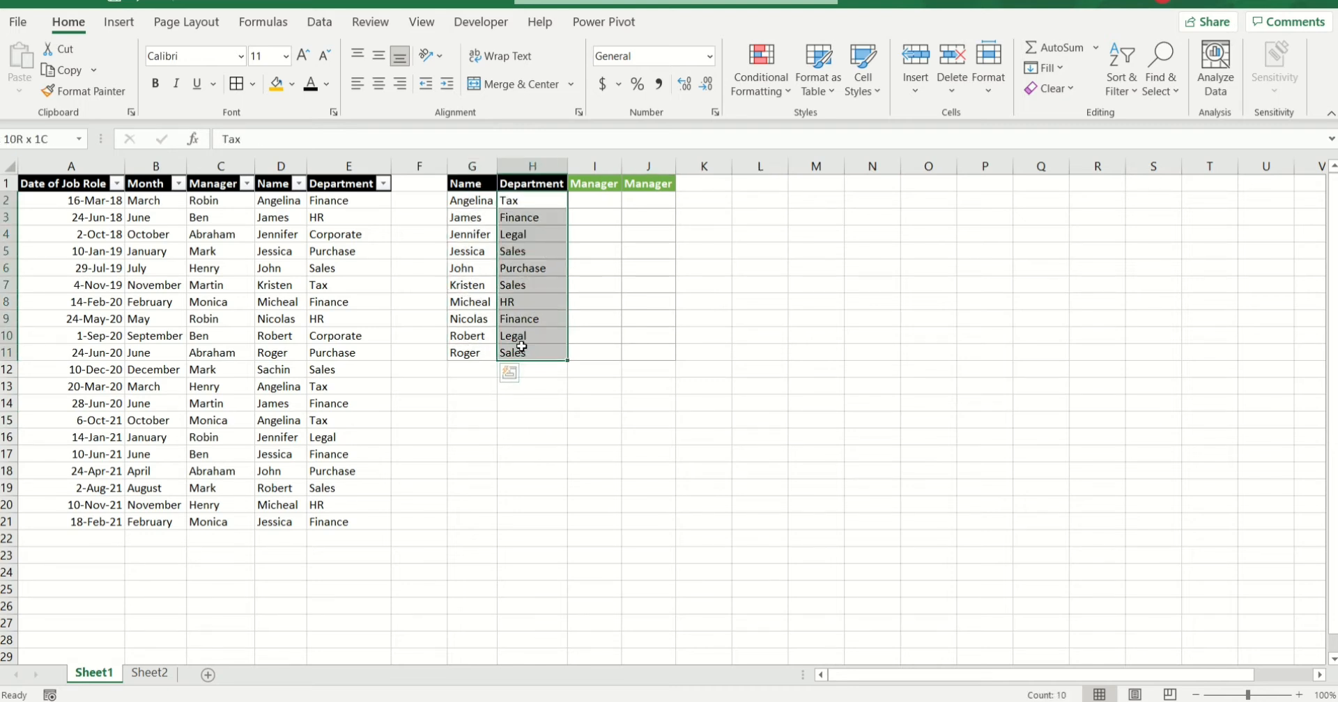
Step: Start an XLOOKUP formula in I2 with the combined name and department, G2&H2, as the lookup value
click(606, 204)
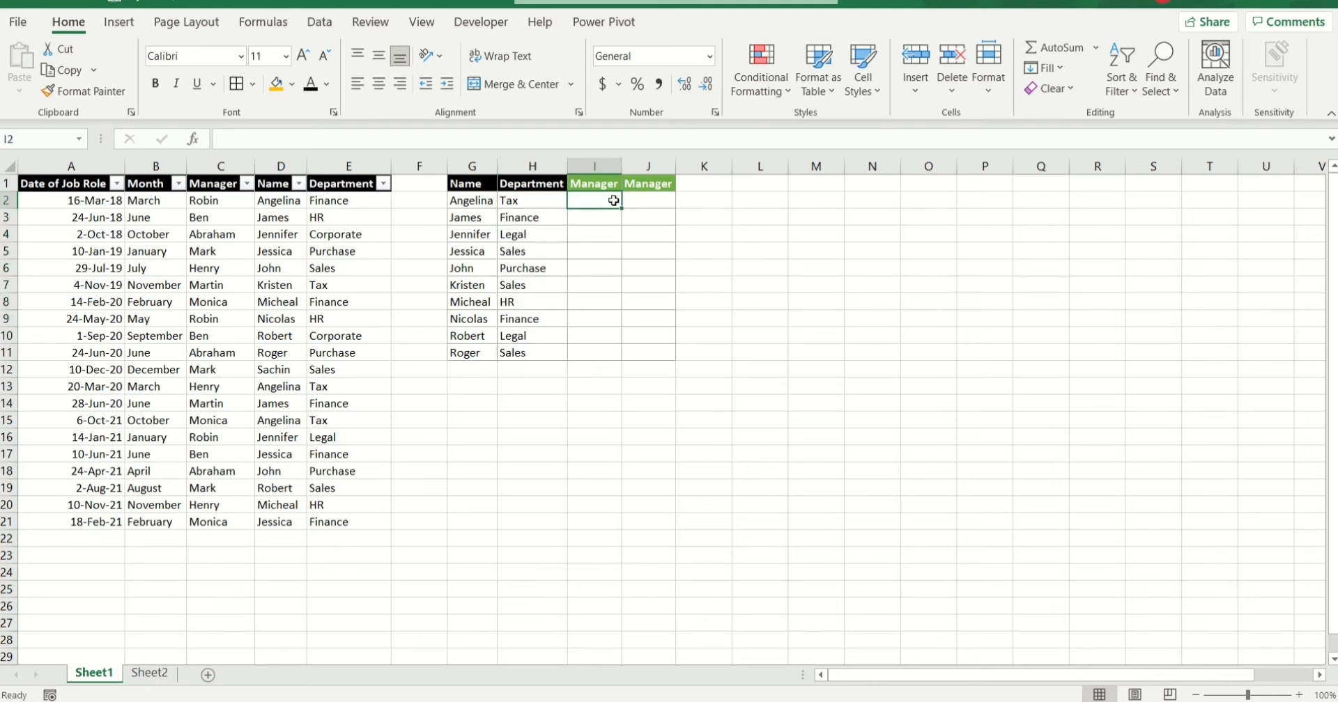
text(=xl)
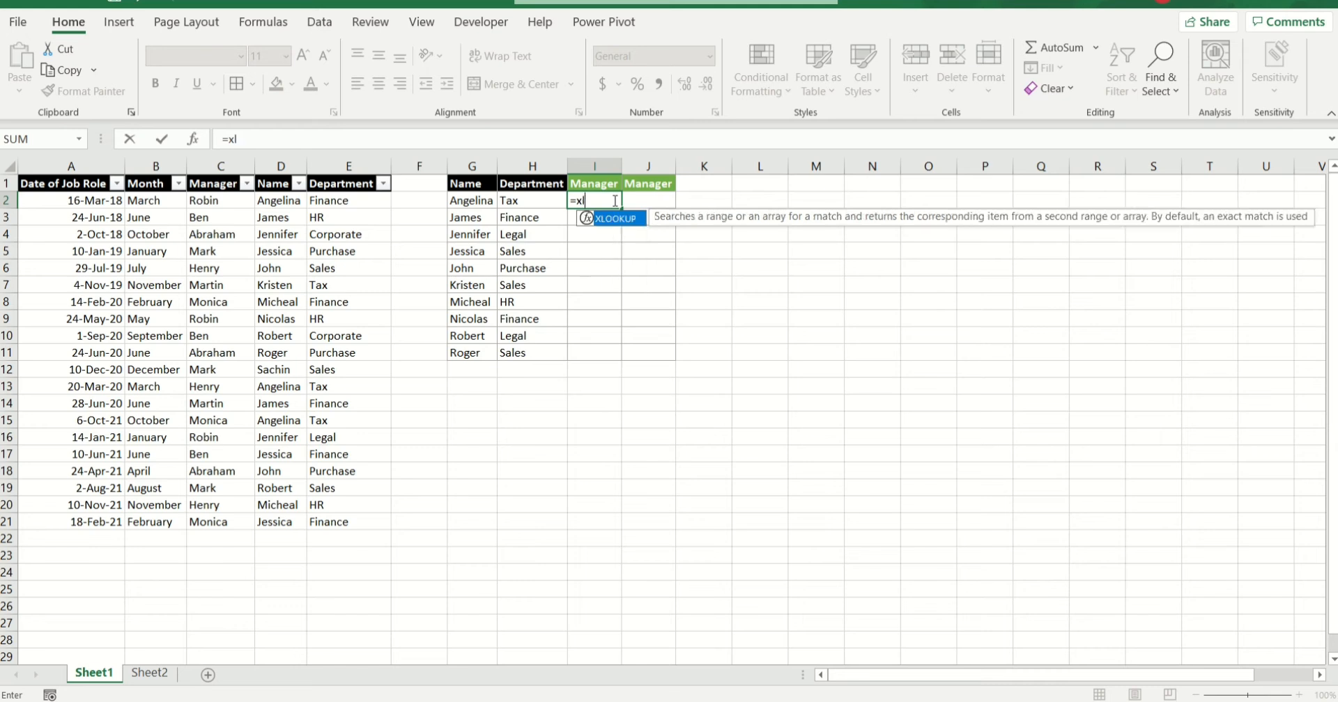
key(Tab)
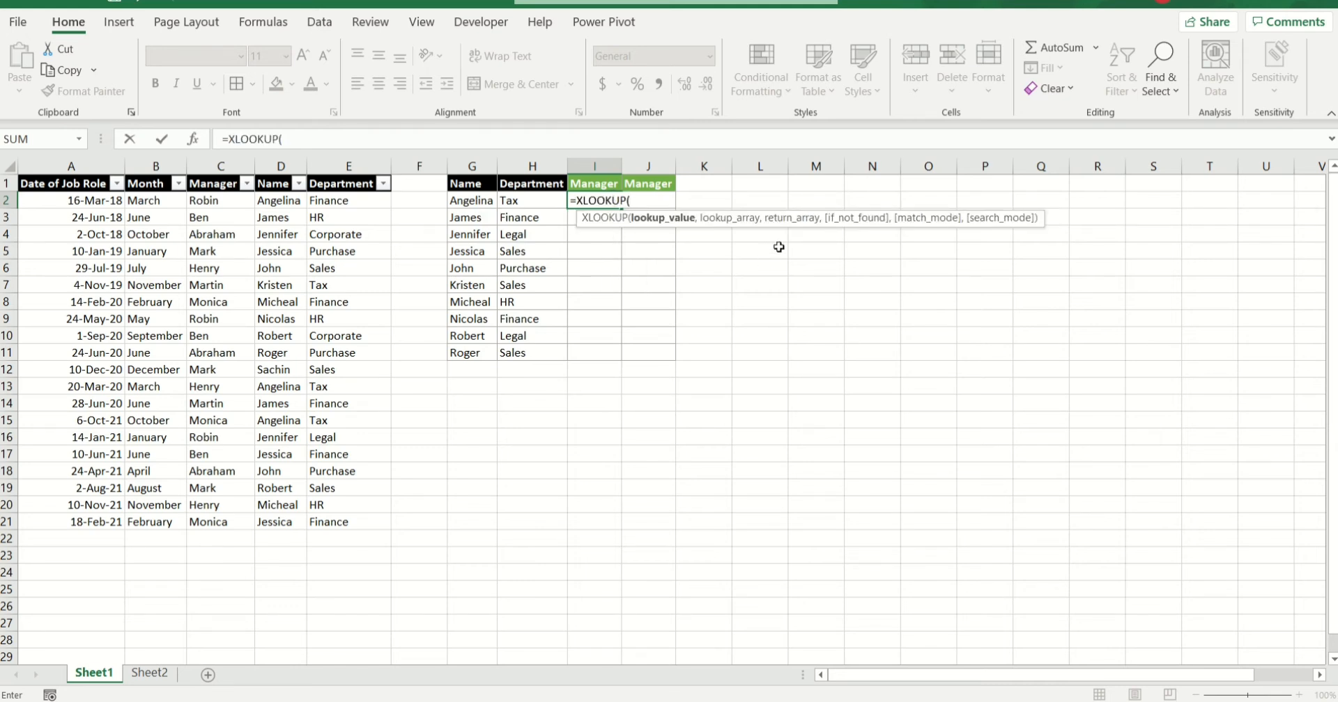
click(484, 204)
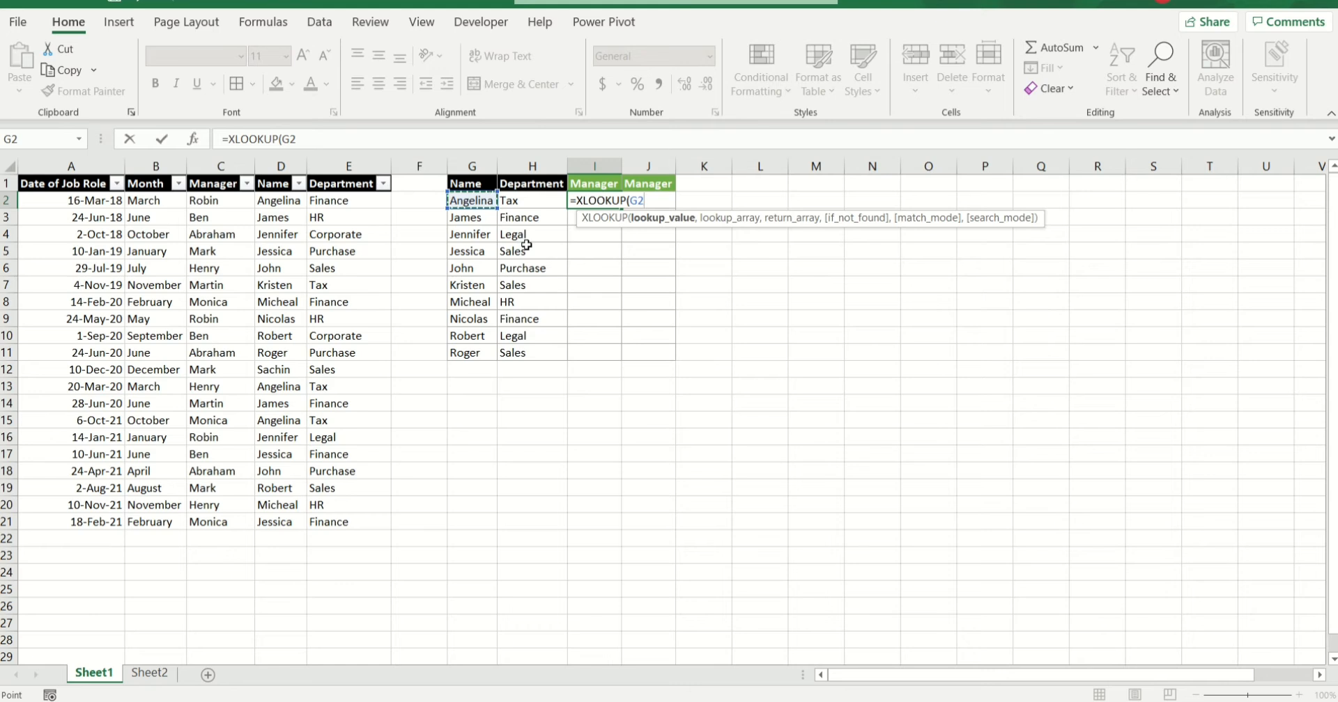
text(&)
click(524, 203)
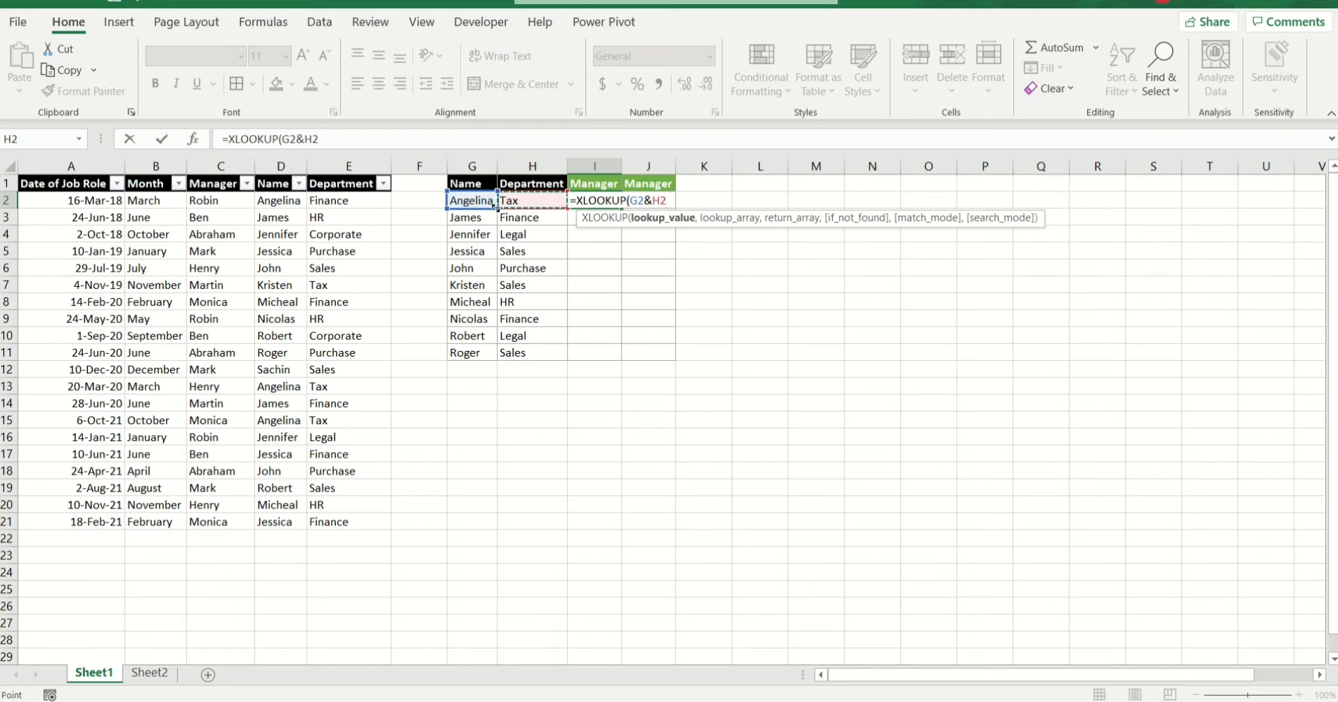
text(,)
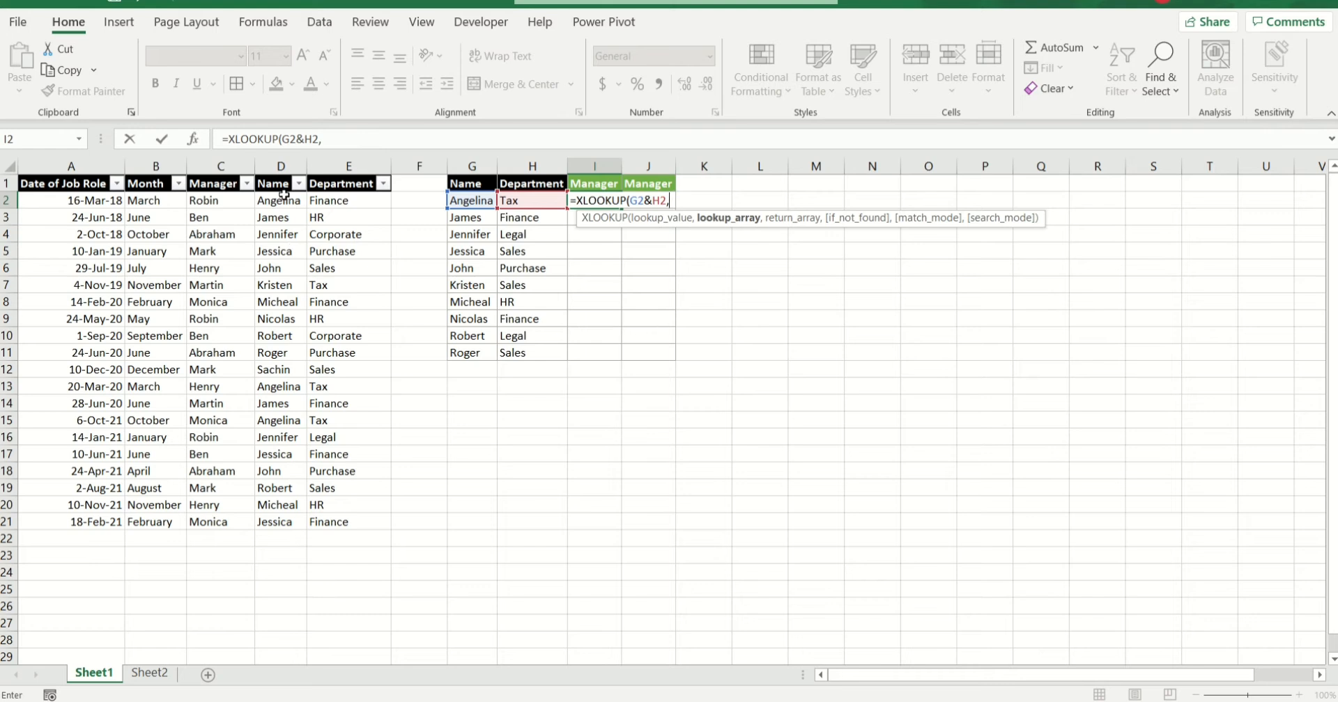
Step: Set the XLOOKUP lookup array to the combined absolute ranges $D$2:$D$21&$E$2:$E$21
drag(273, 201, 289, 522)
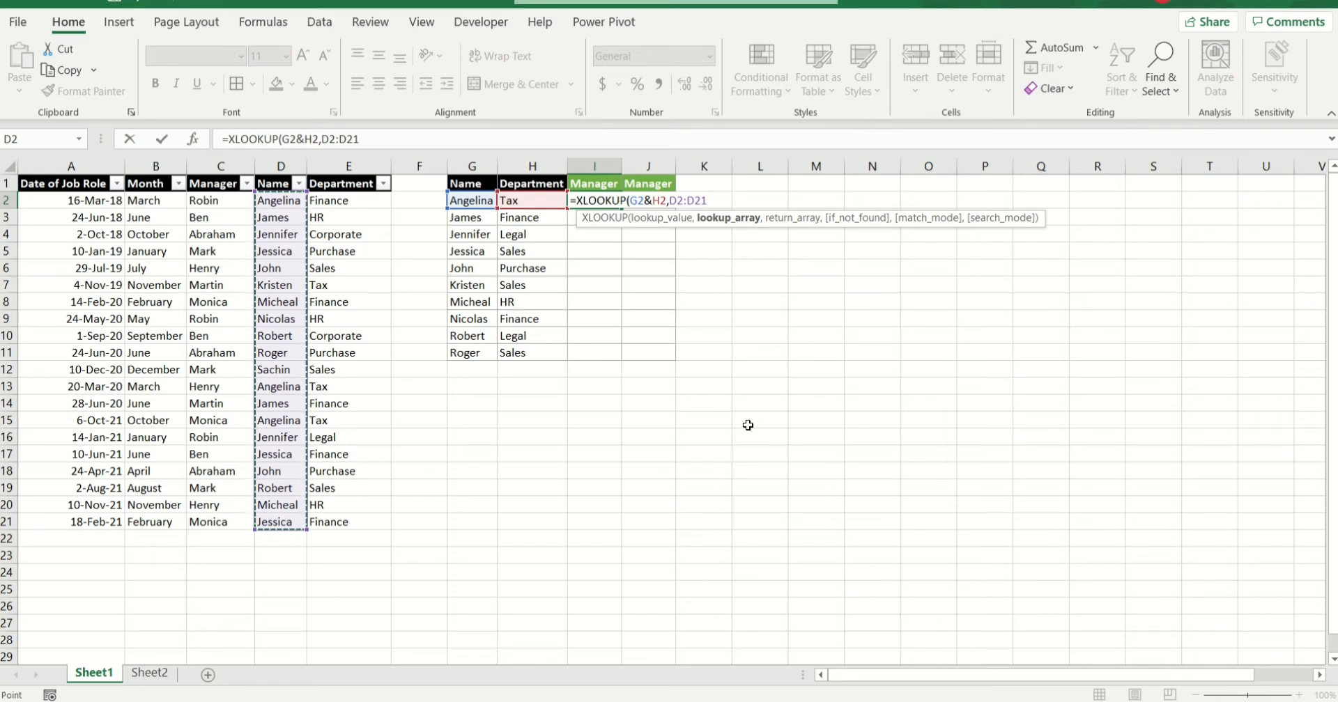
key(F4)
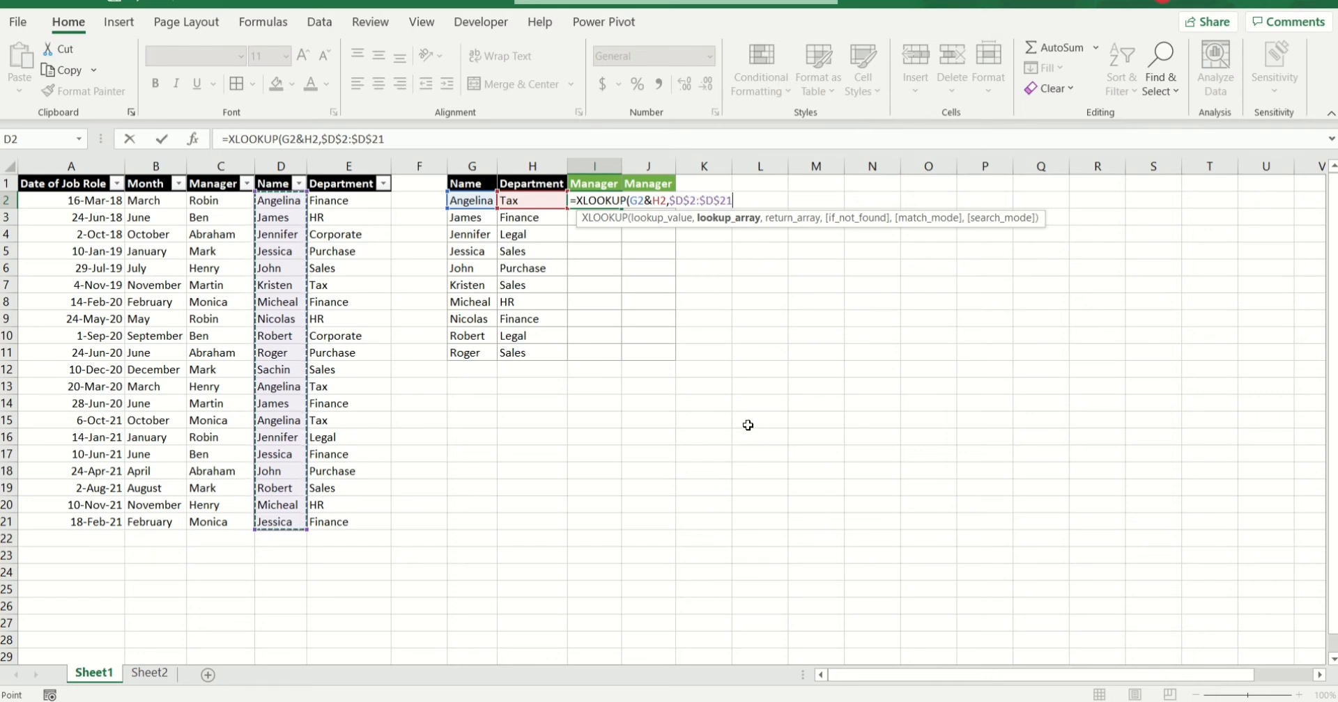
text(&)
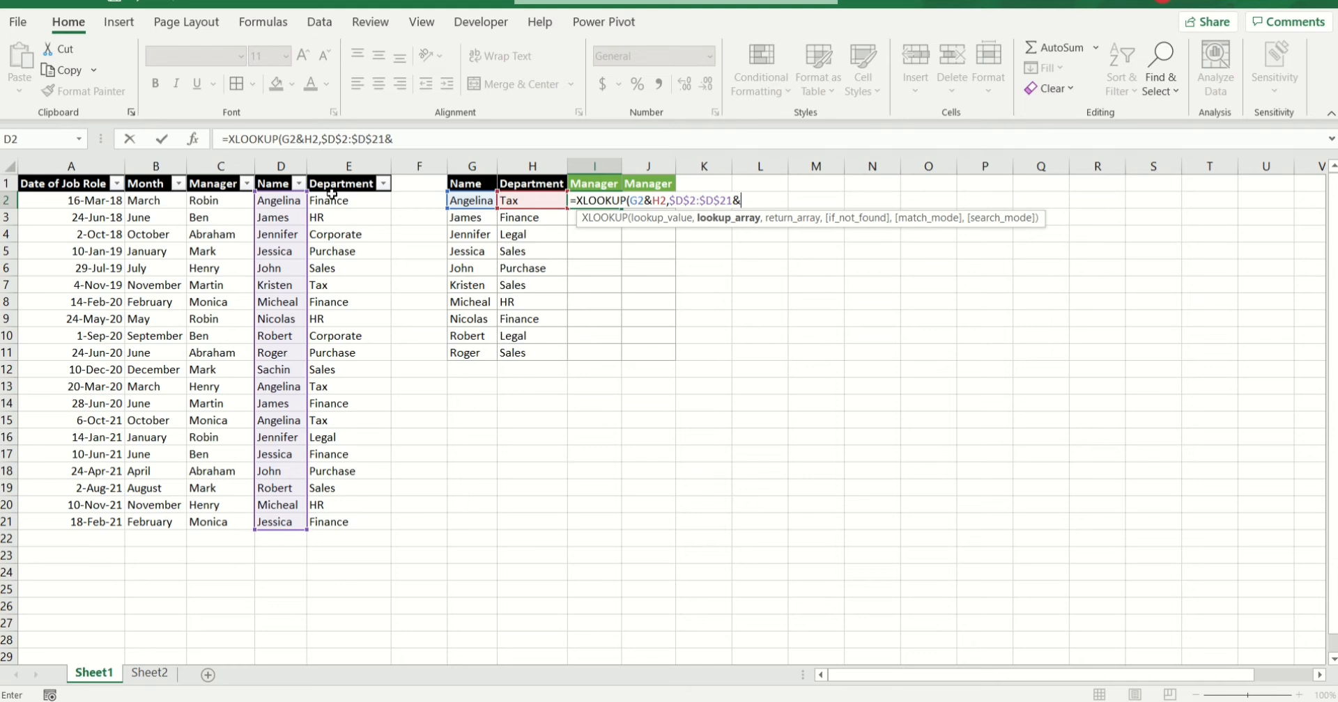
drag(332, 195, 334, 525)
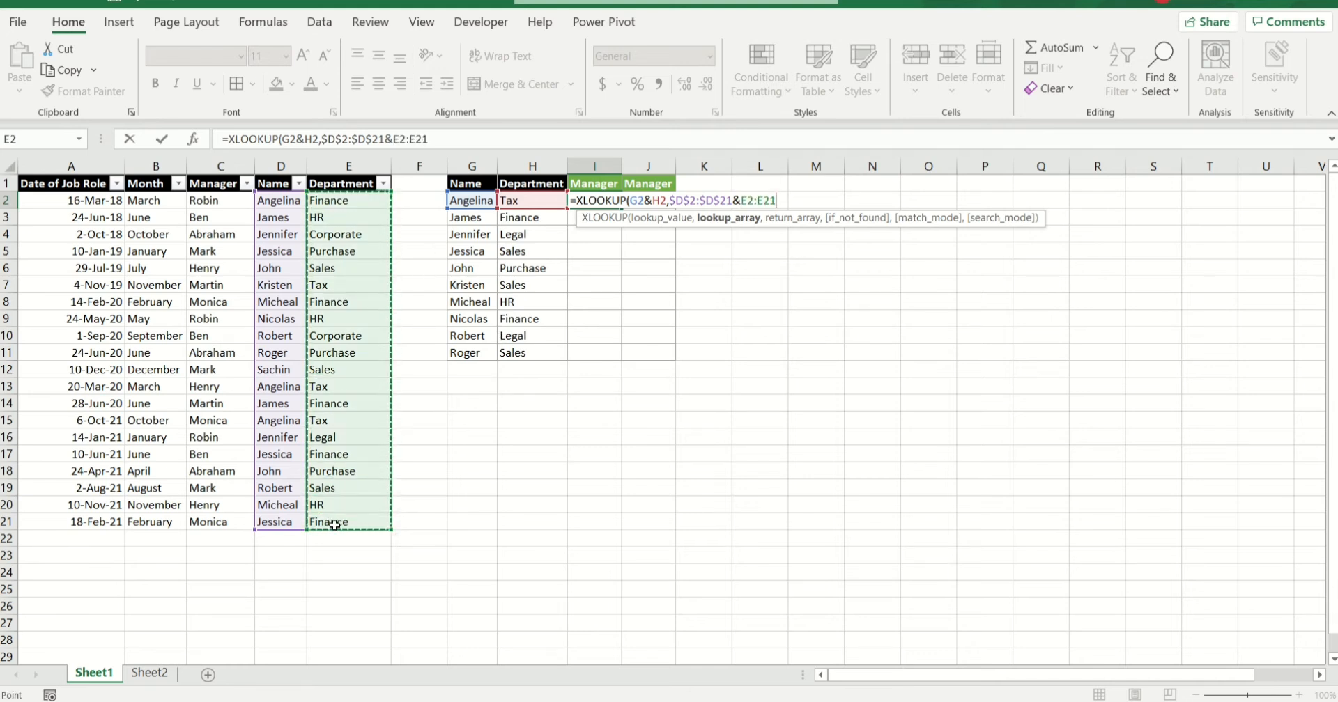
key(F4)
text(,)
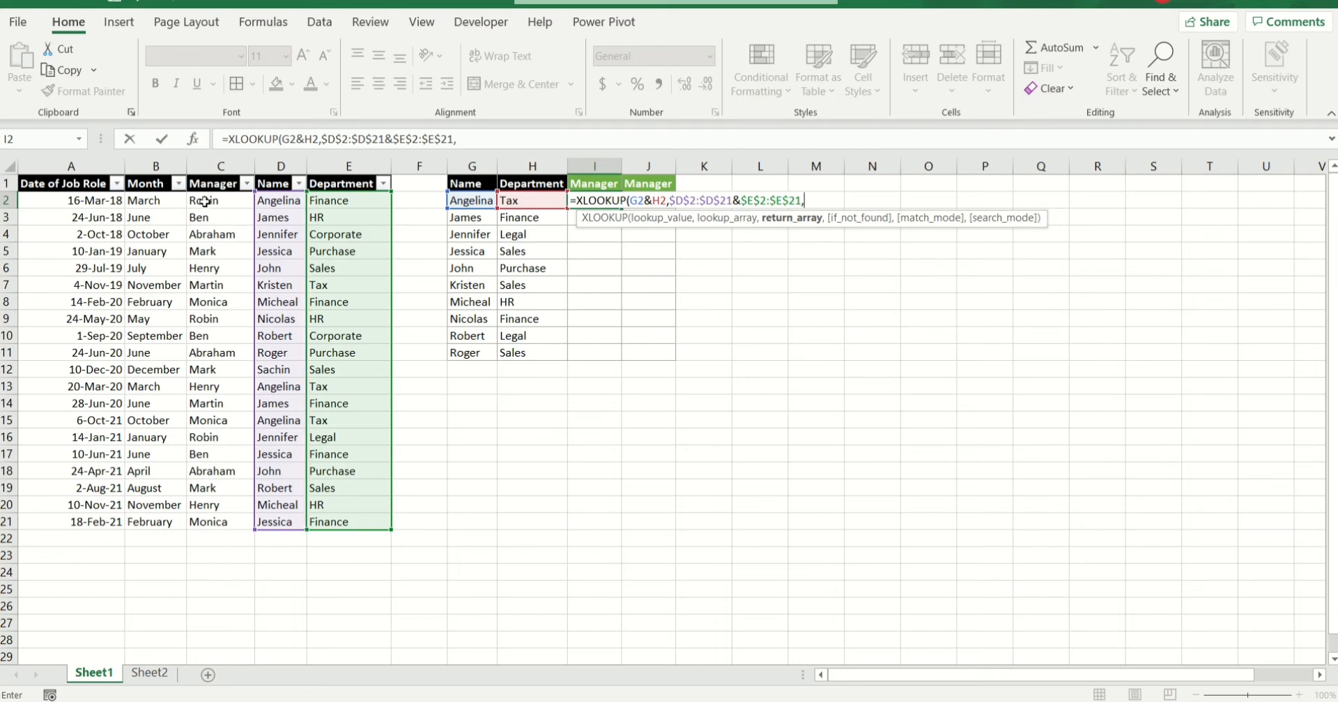
Step: Complete the XLOOKUP with return array $C$2:$C$21, "" if not found and match mode 0, and fill it down to I11
drag(204, 202, 202, 524)
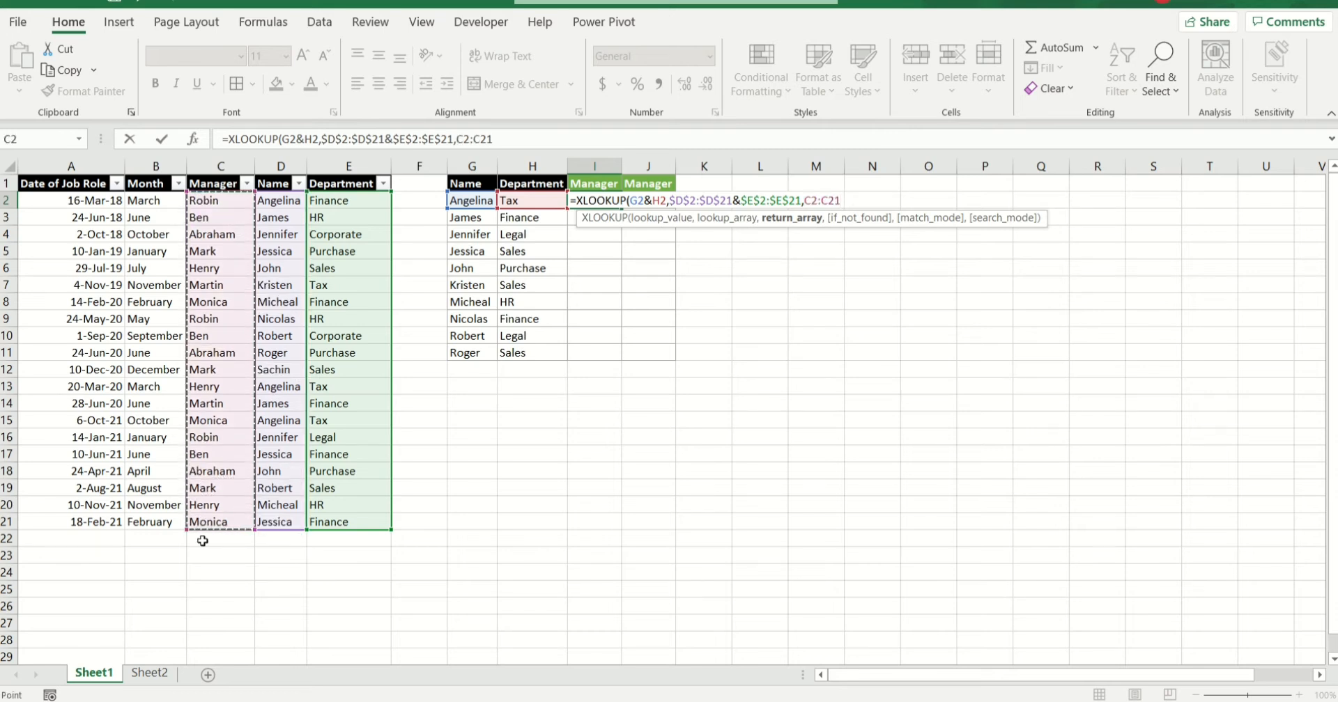
key(F4)
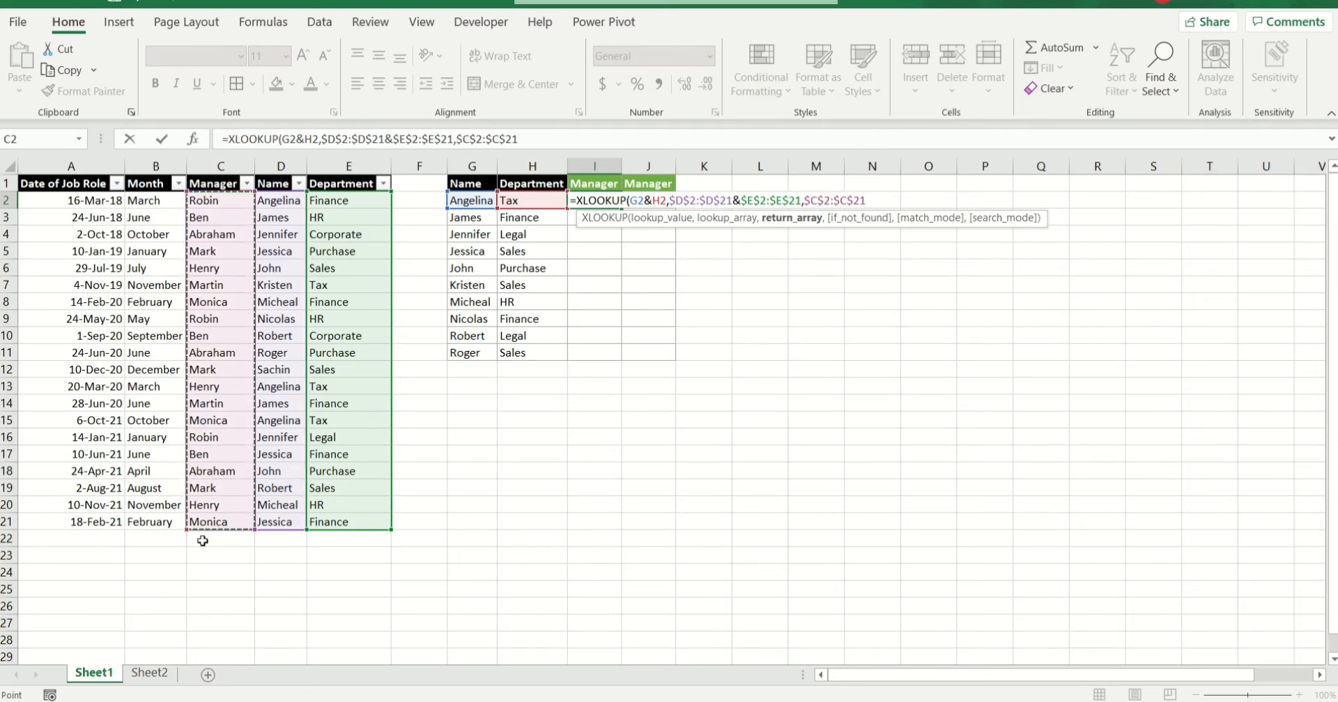
text(,)
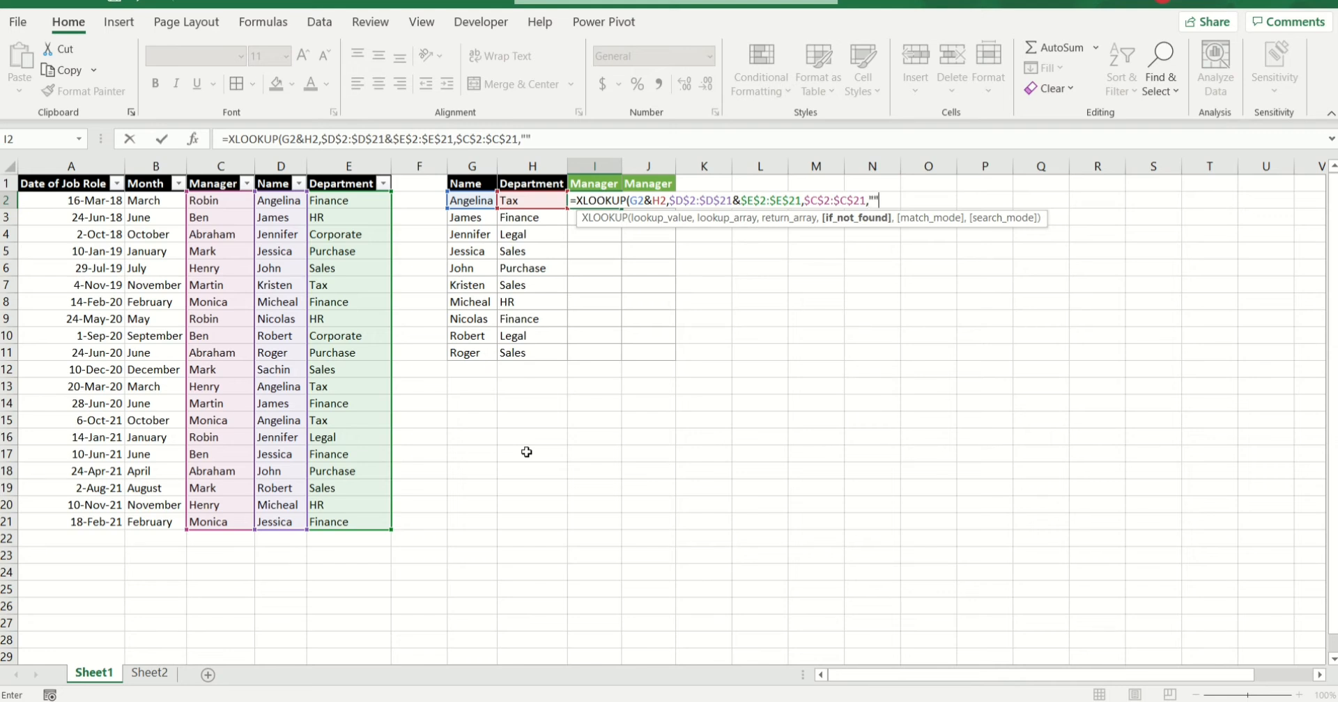
text(,)
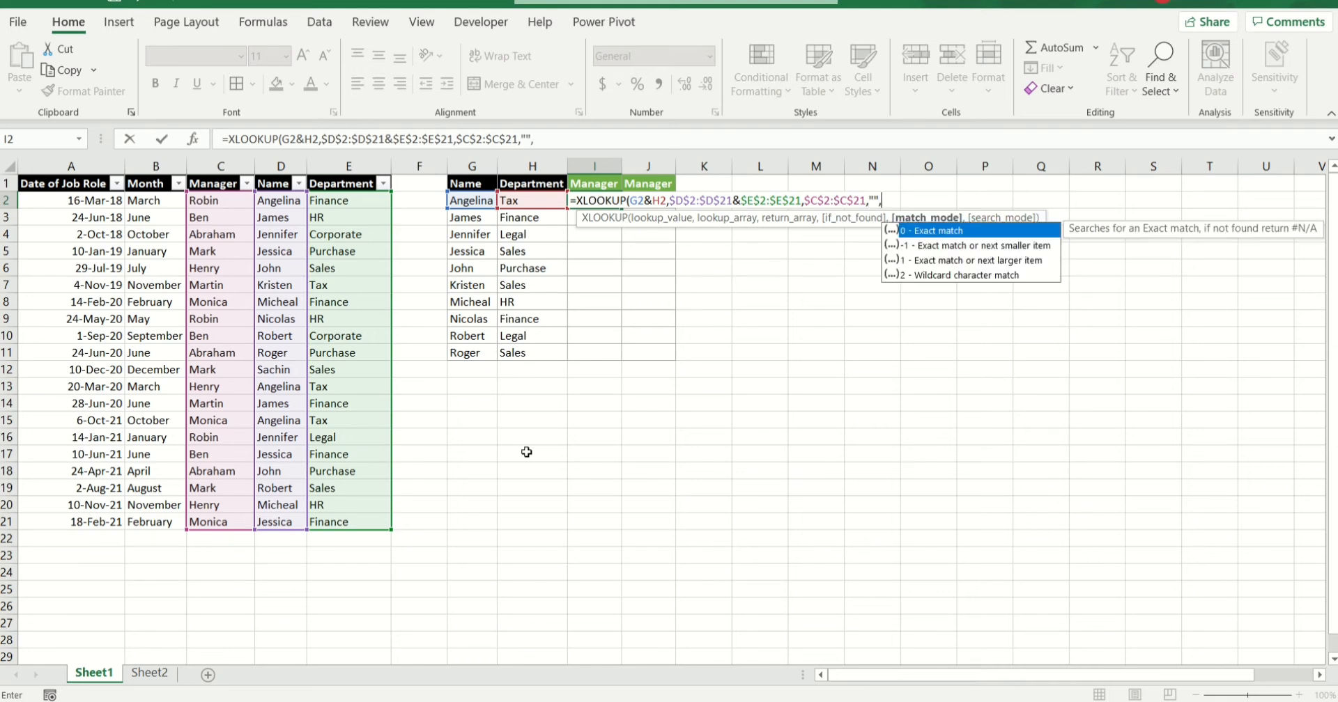
text(0))
key(Return)
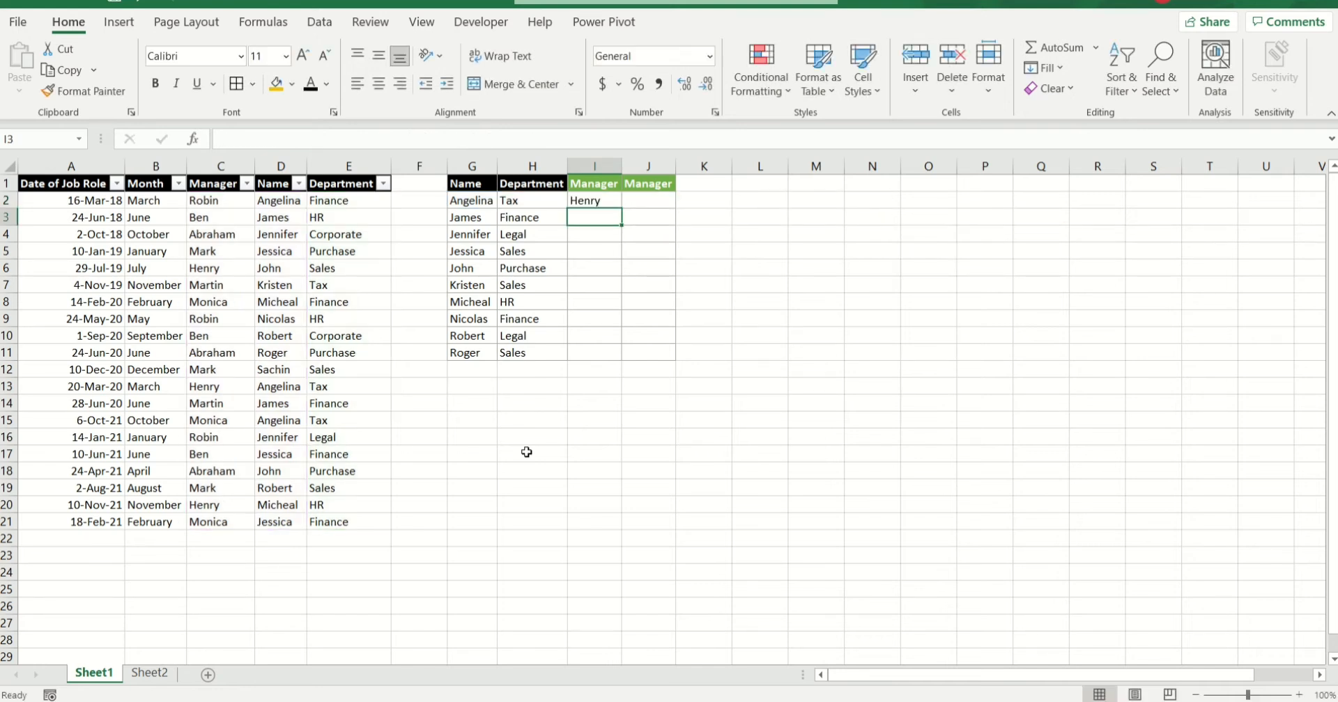
click(584, 201)
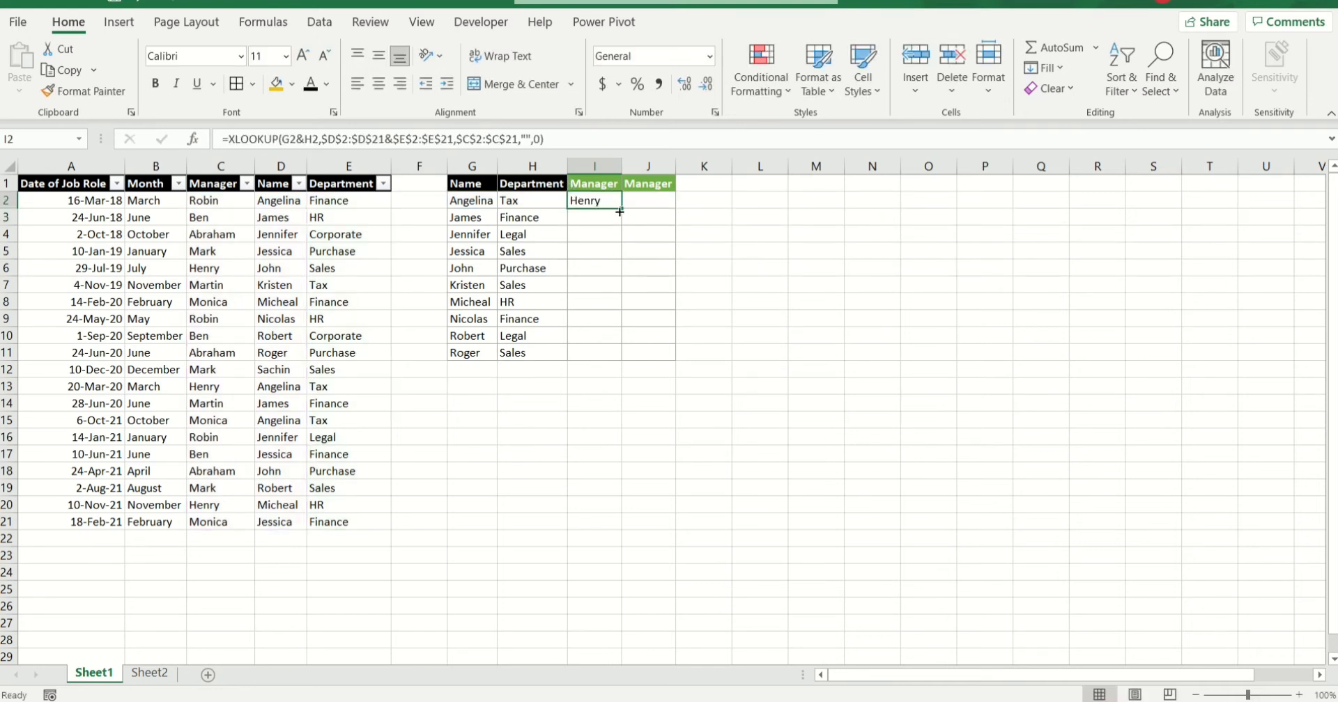
drag(621, 208, 619, 361)
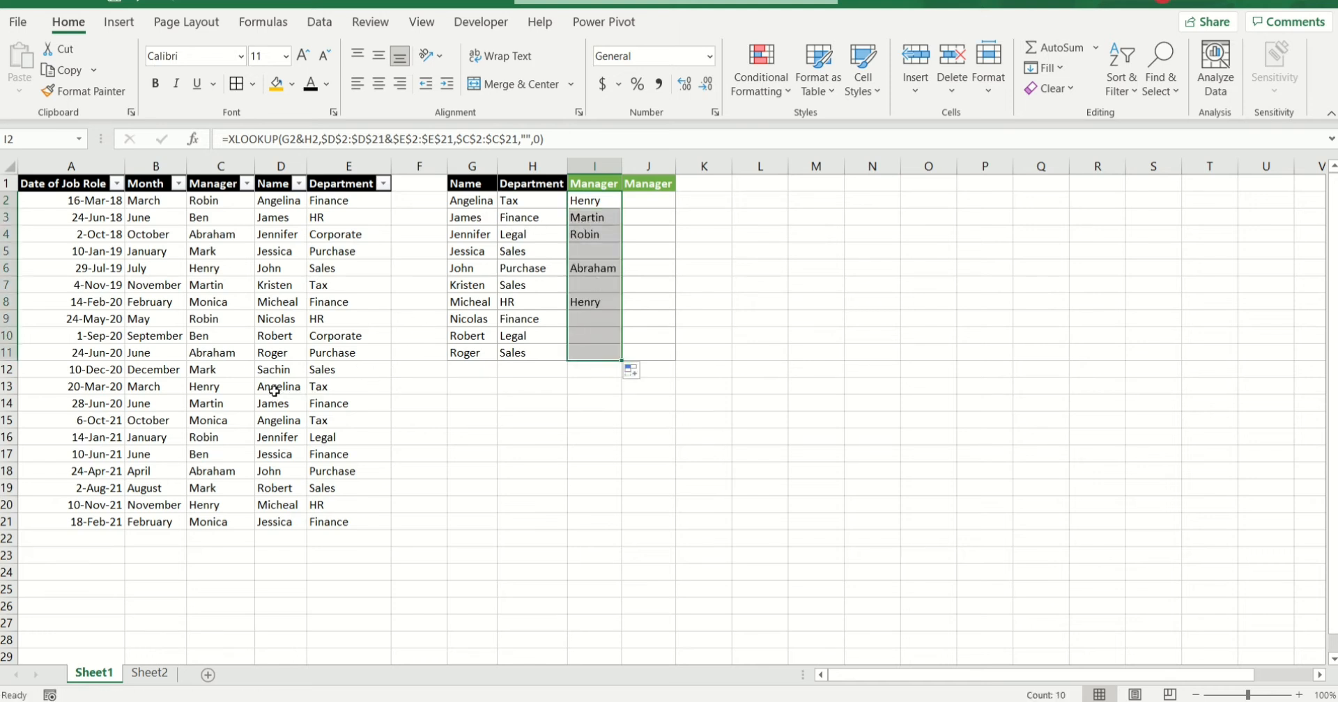
Step: Compare the managers of the two matching Tax department records in rows 13 and 15
drag(274, 389, 374, 388)
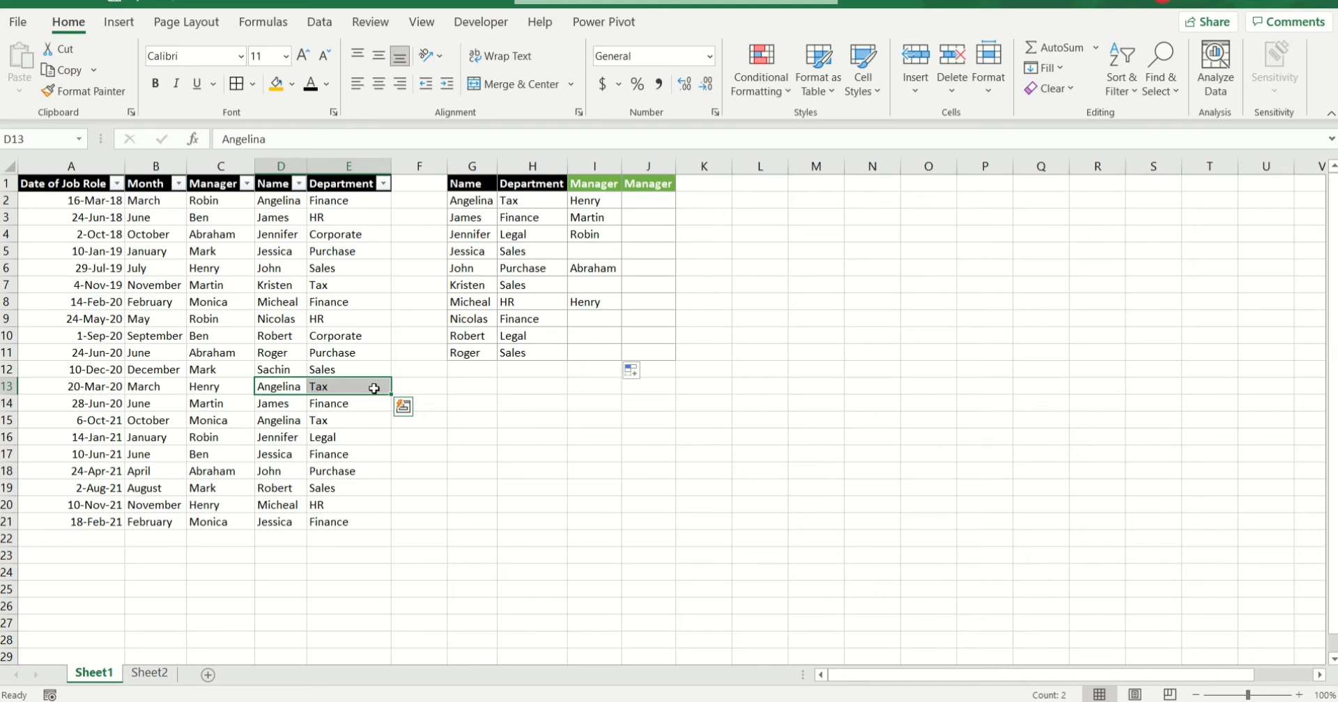
click(195, 387)
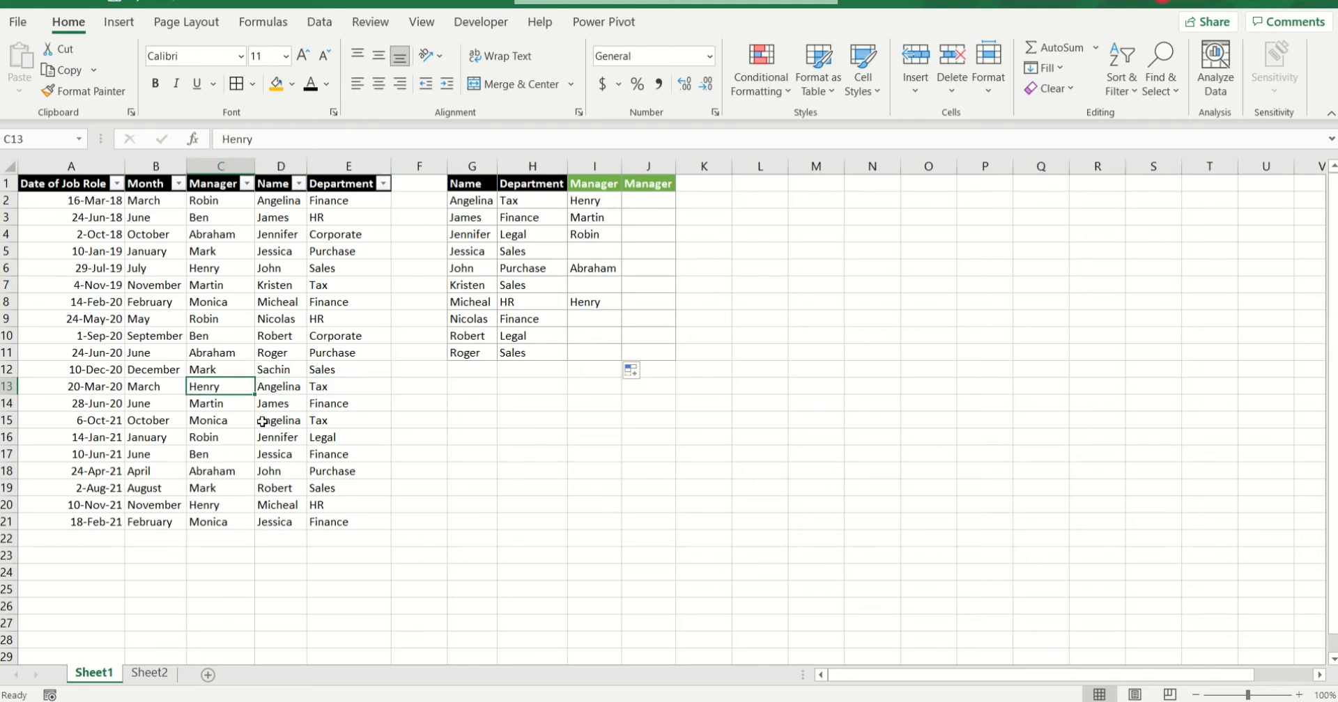
drag(235, 422, 328, 424)
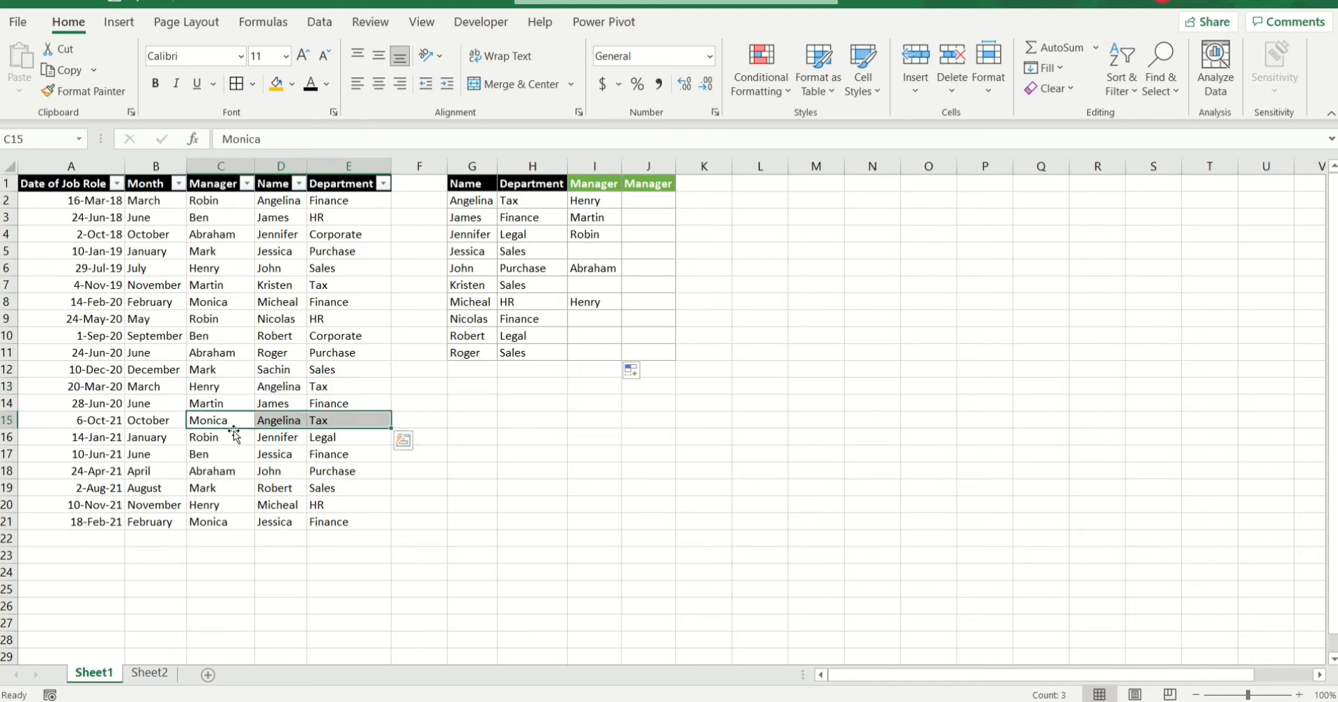
click(221, 421)
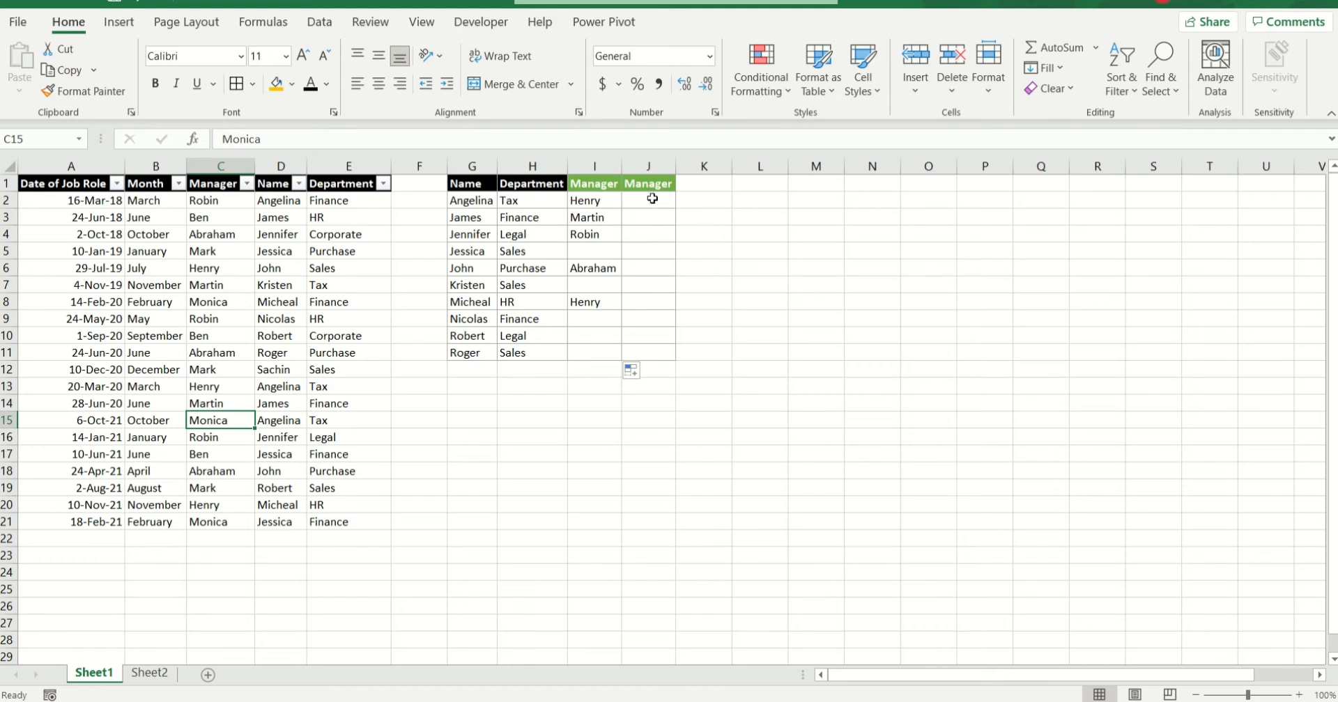
click(650, 199)
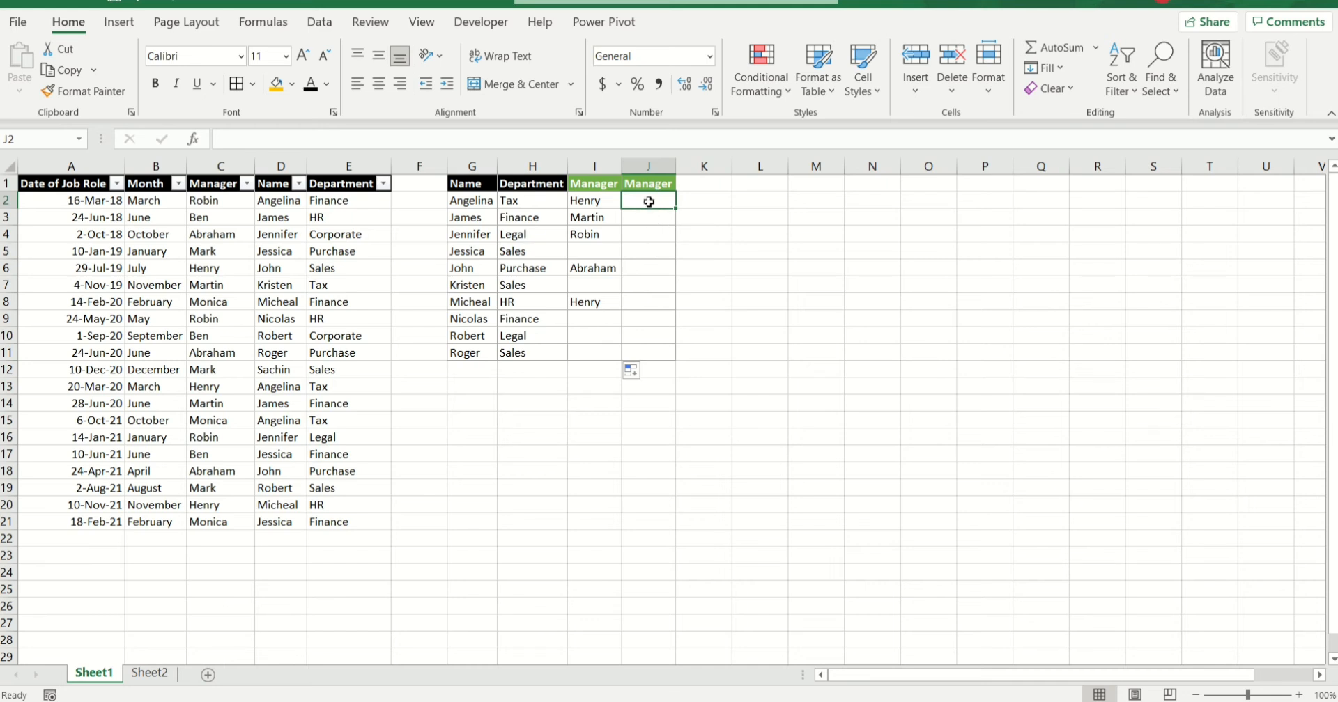
text(=)
key(Escape)
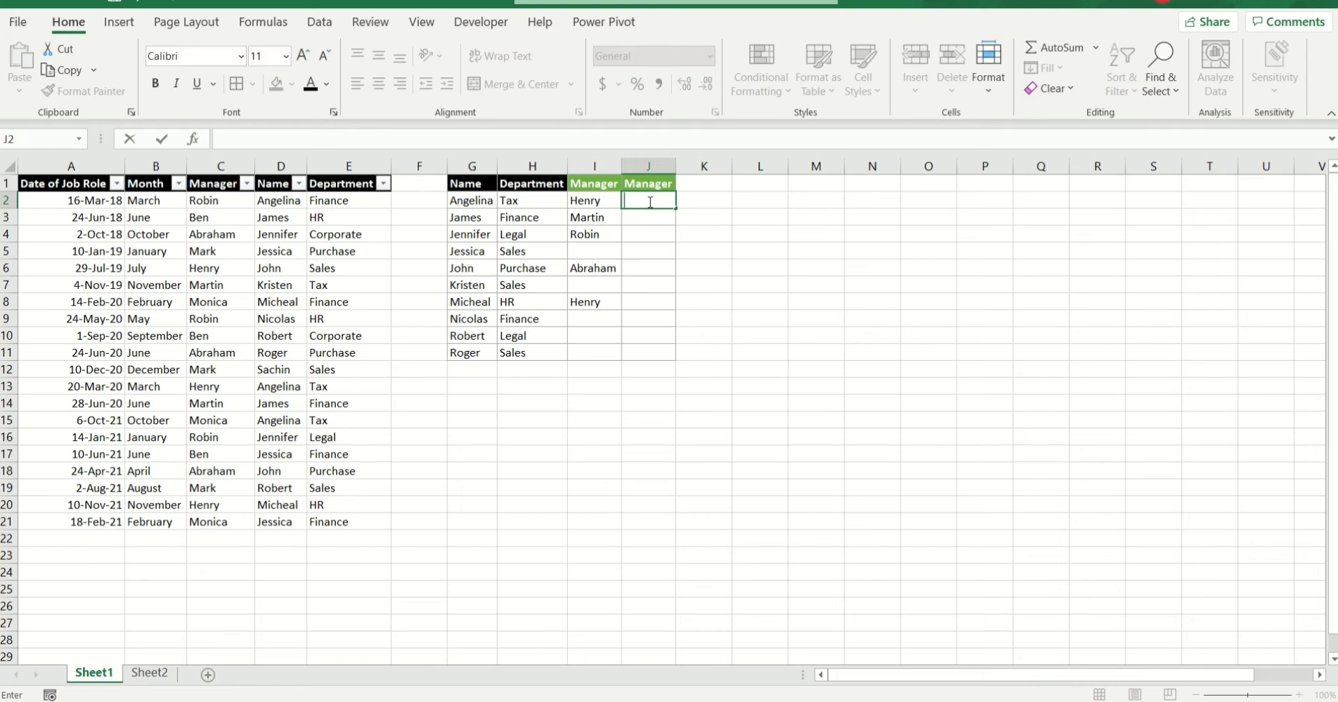
click(714, 306)
Step: Review the match mode and search mode options of the XLOOKUP formula in I2, keeping the formula as it is
click(615, 208)
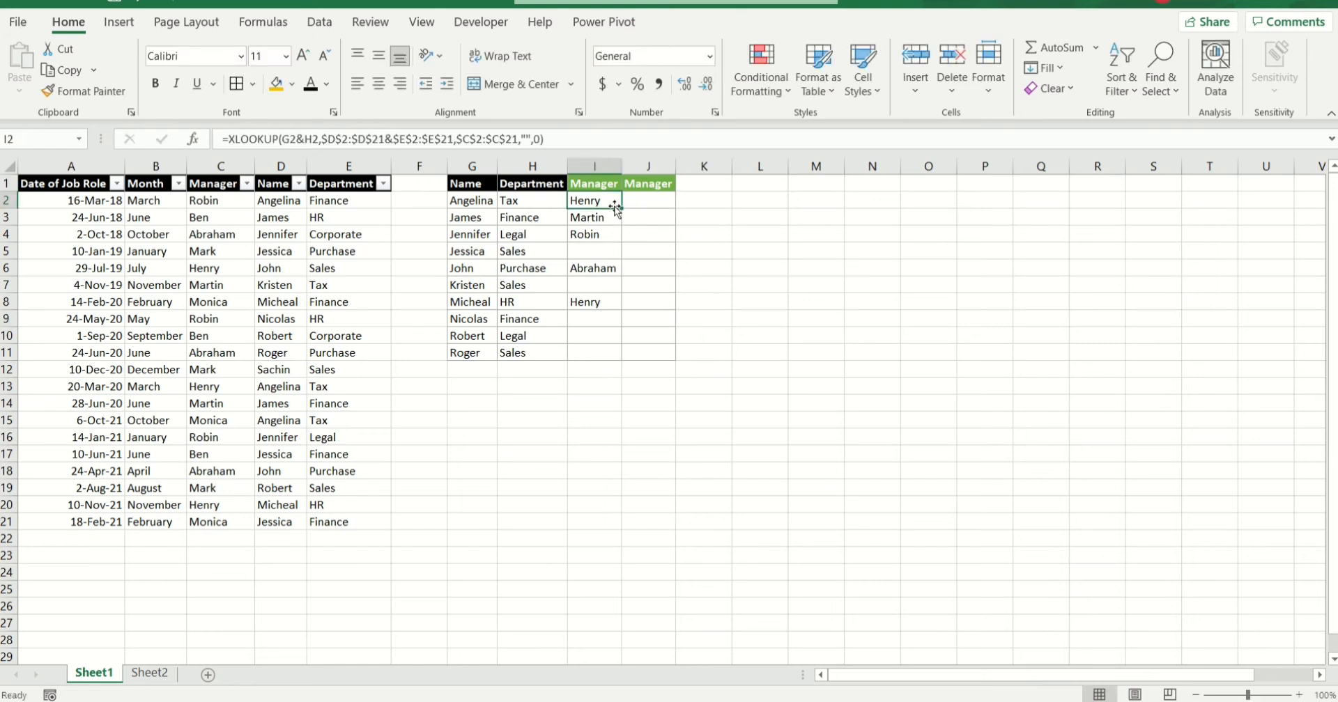
click(563, 138)
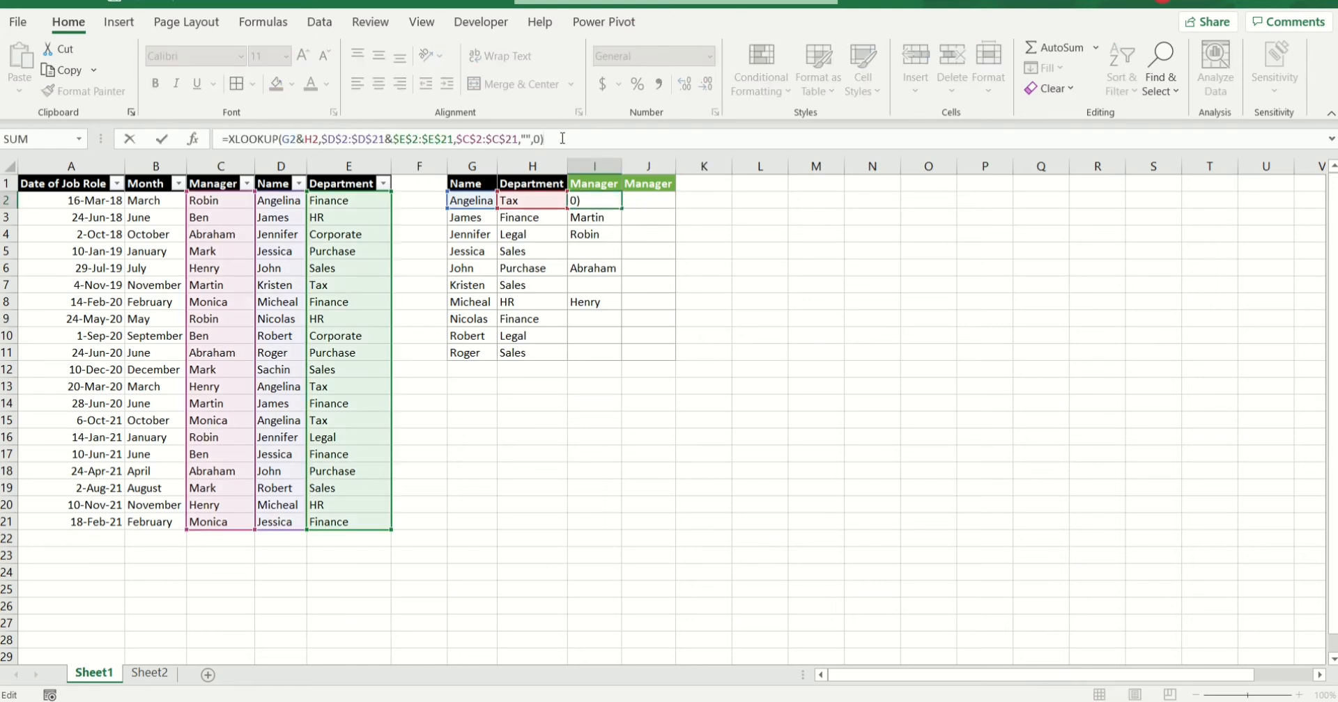
key(BackSpace)
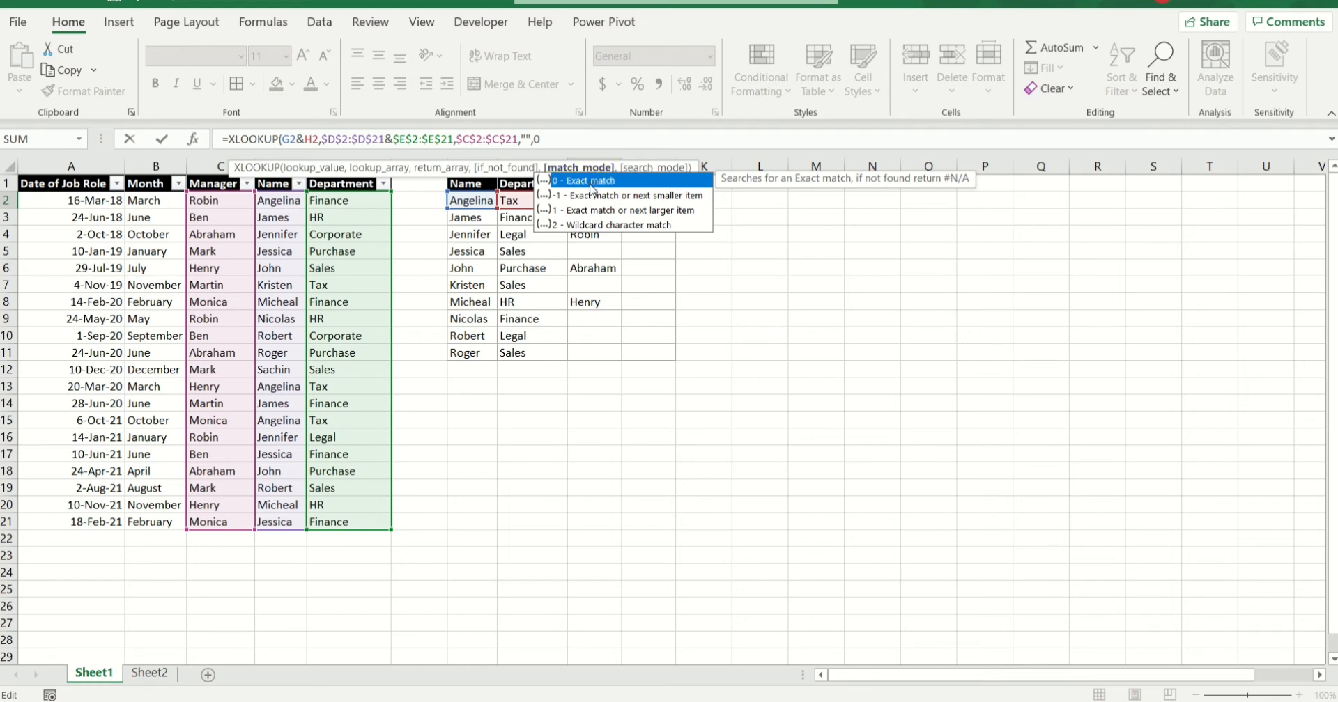
text(,)
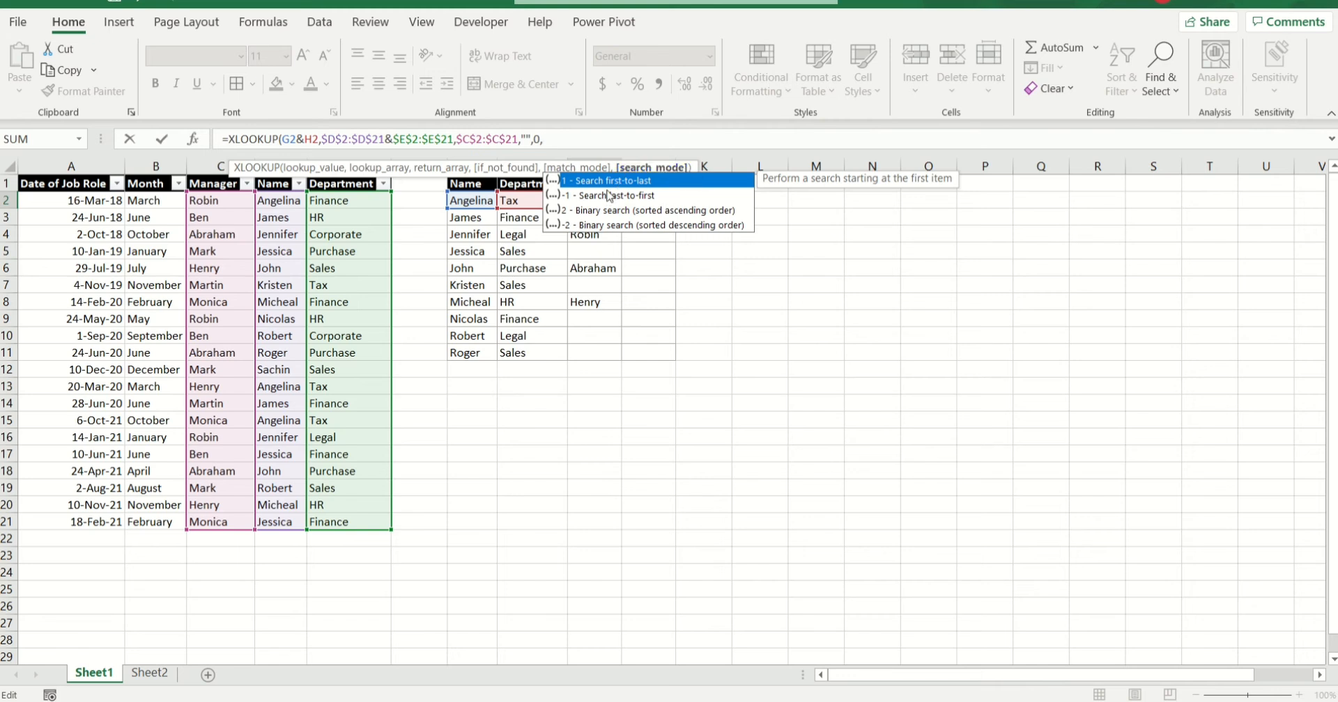
key(BackSpace)
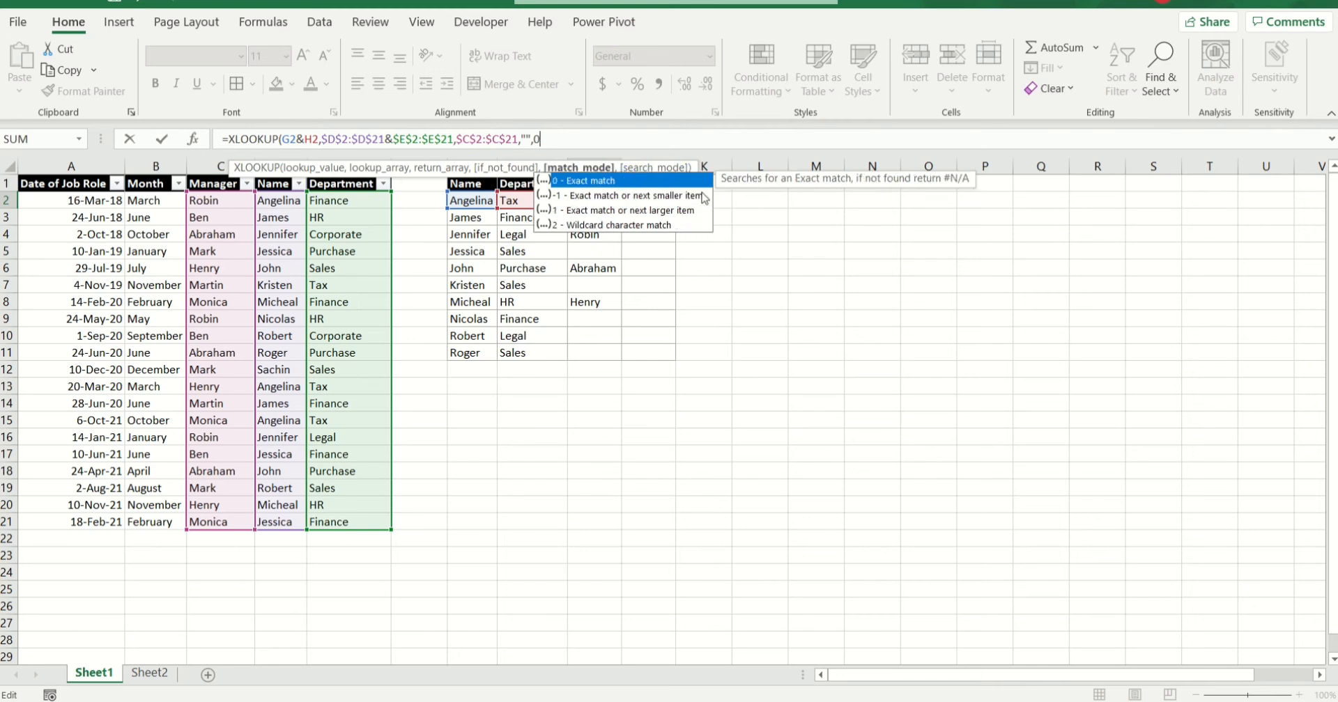
text())
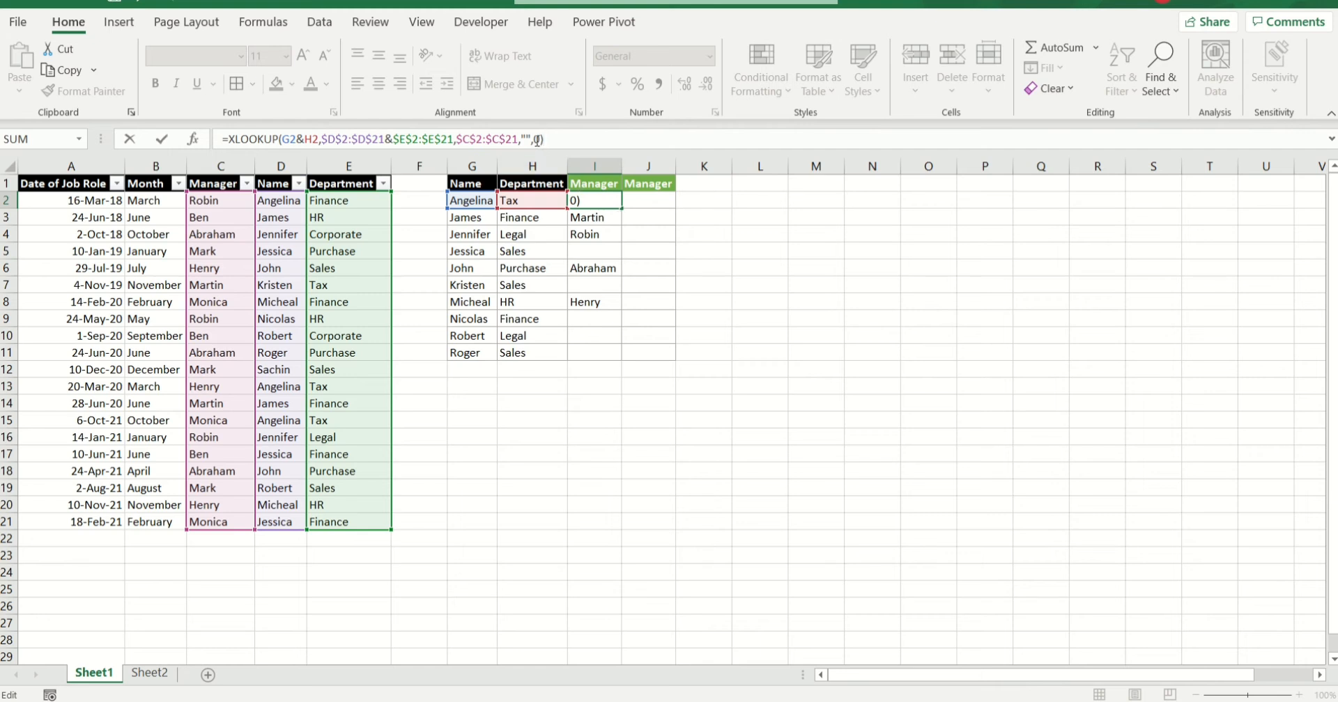
key(Return)
Step: Start an XLOOKUP formula in J2 with the combined name and department, G2&H2, as the lookup value
click(658, 200)
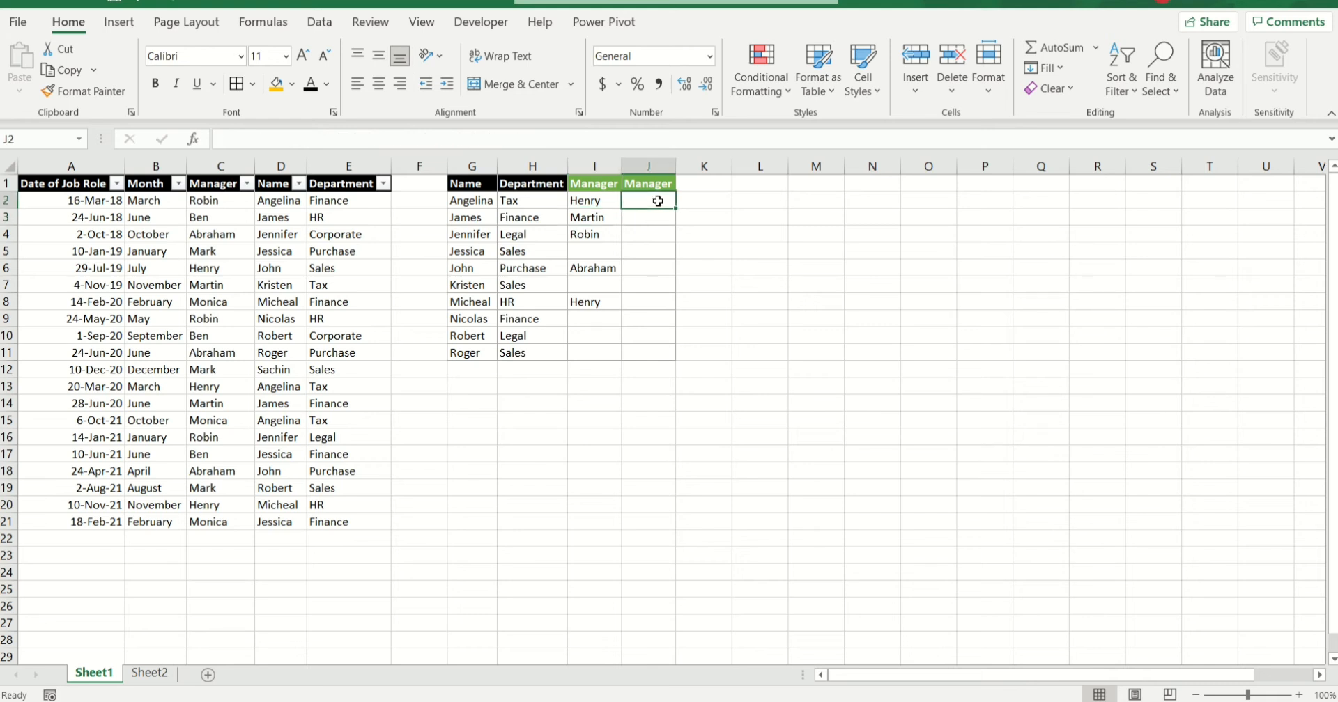
text(=)
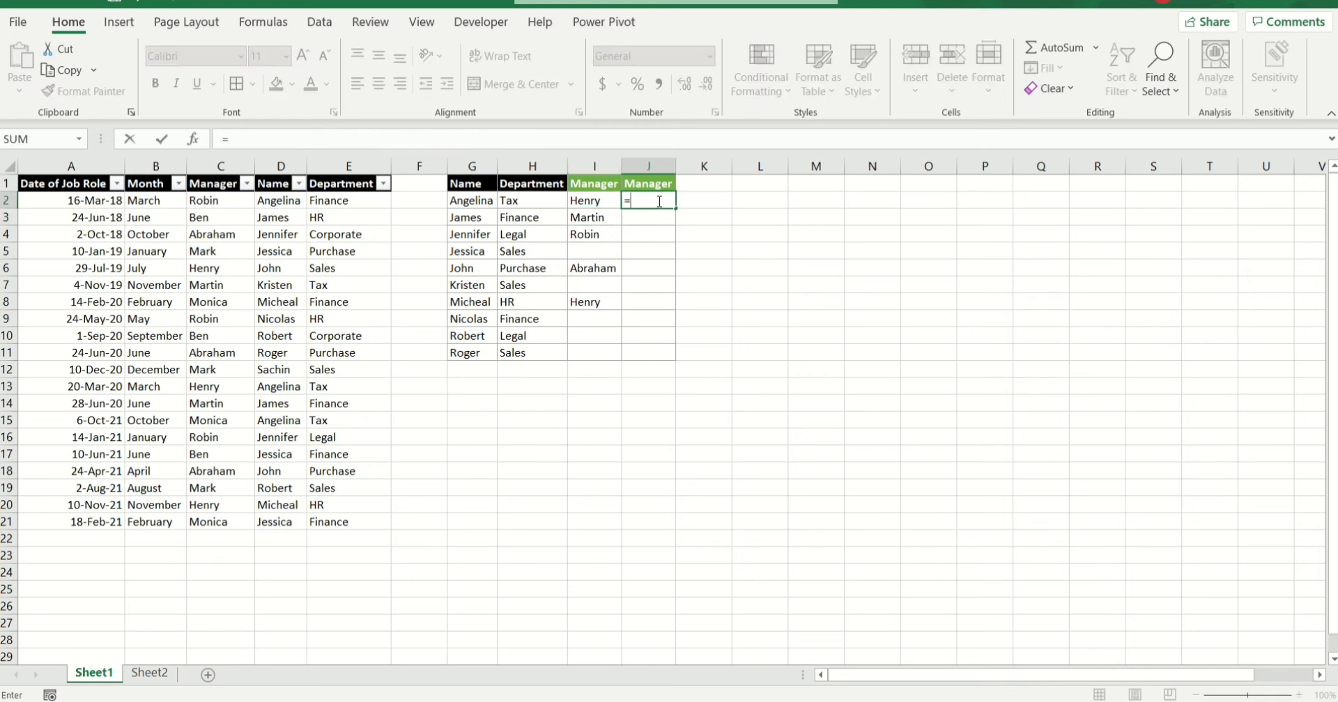
text(xl)
key(Tab)
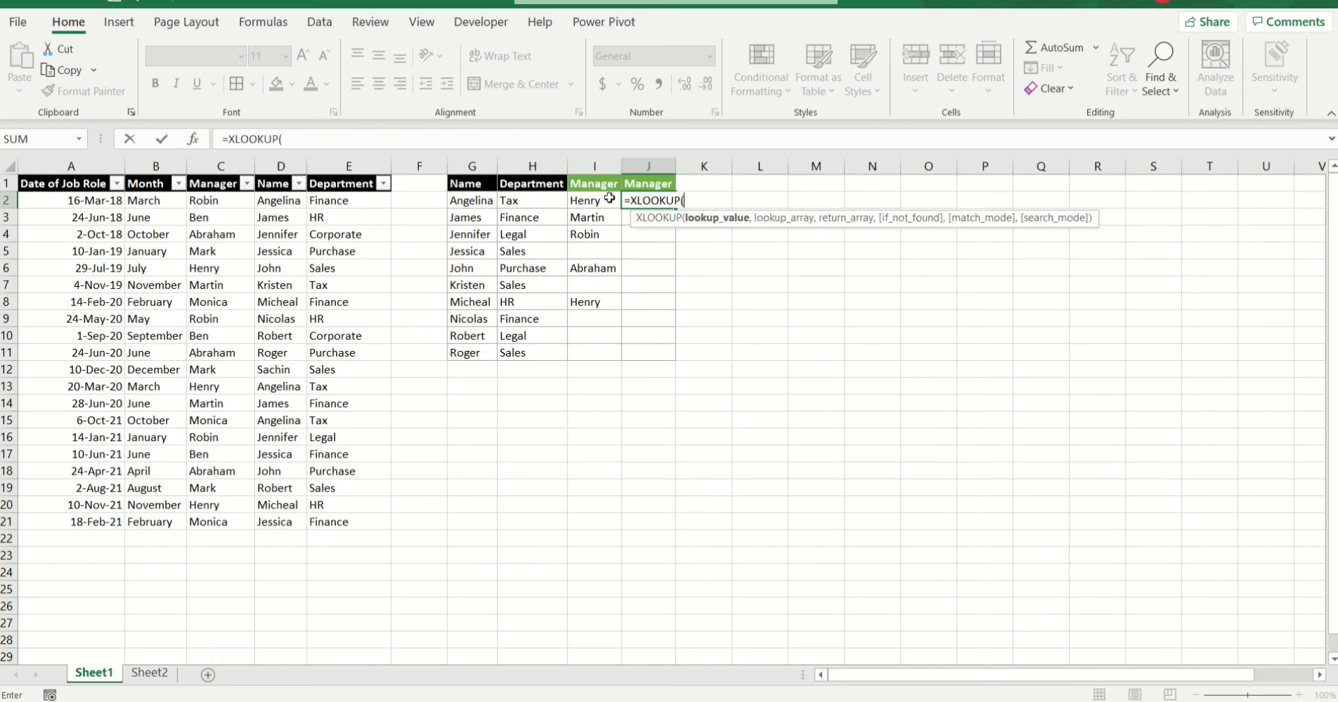
click(456, 201)
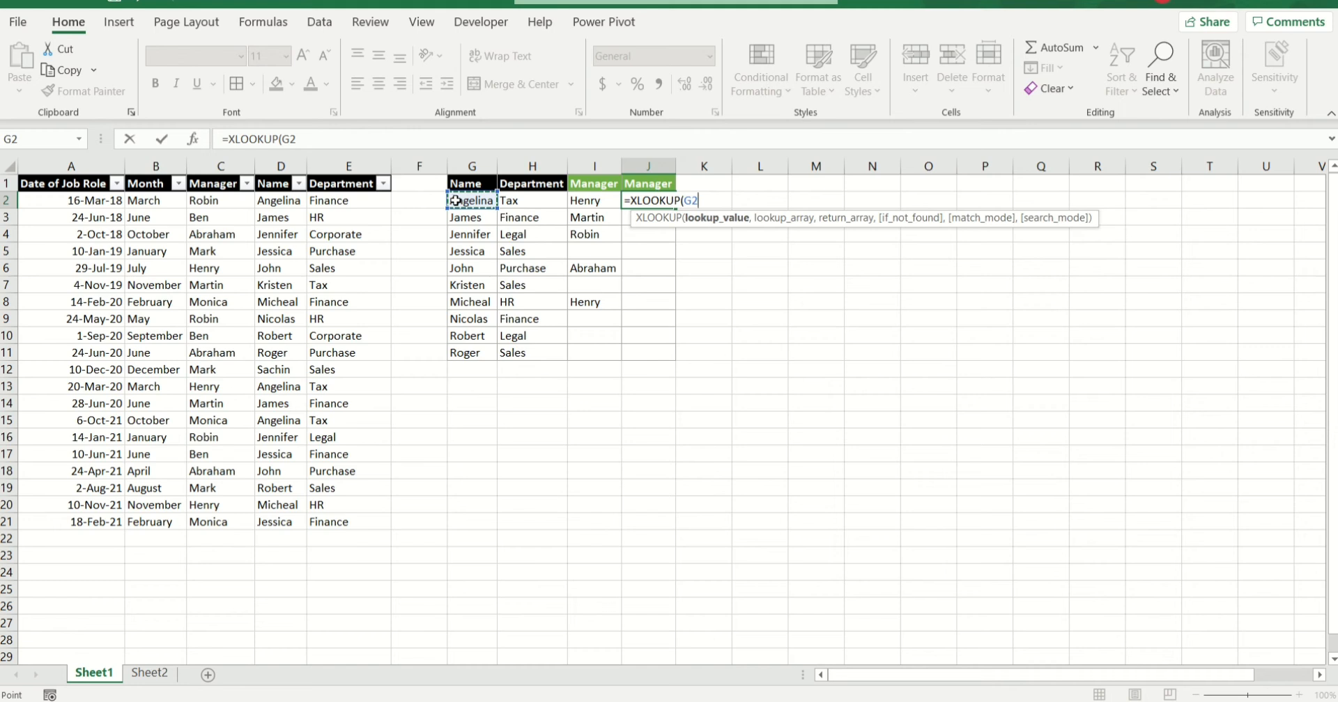
text(&)
click(523, 203)
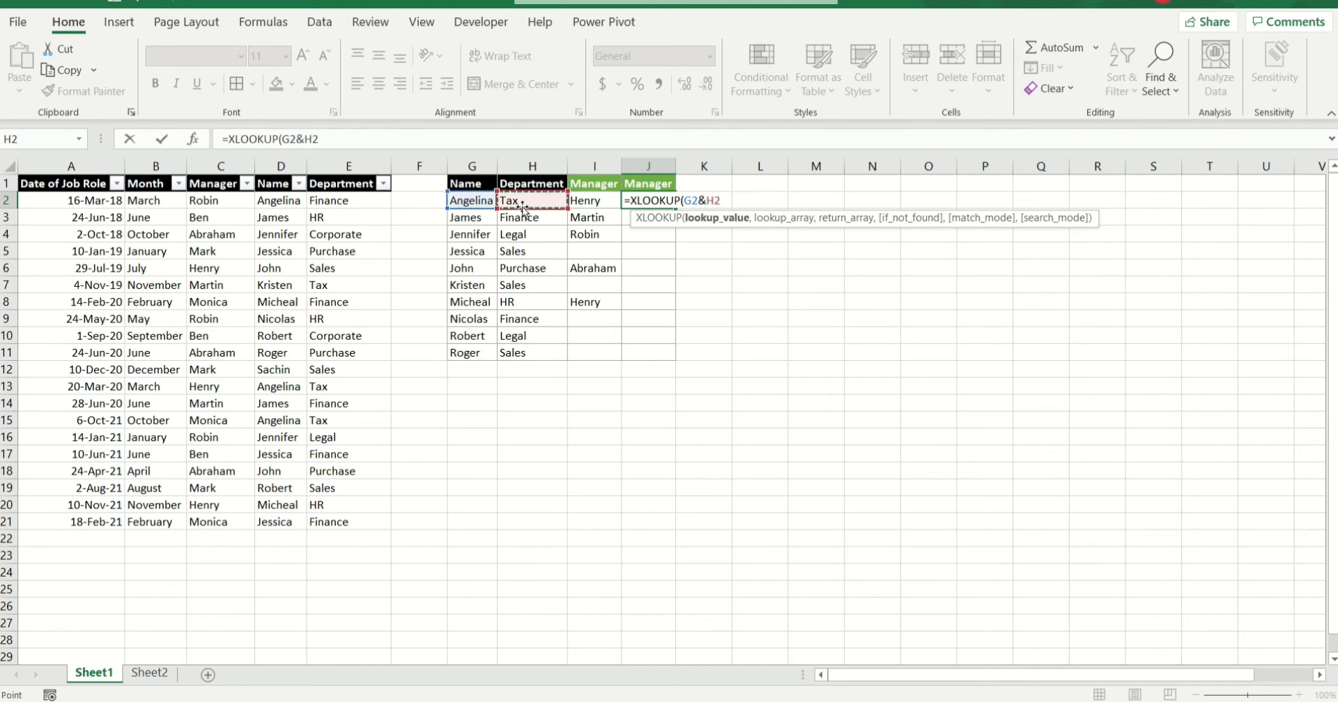
text(,)
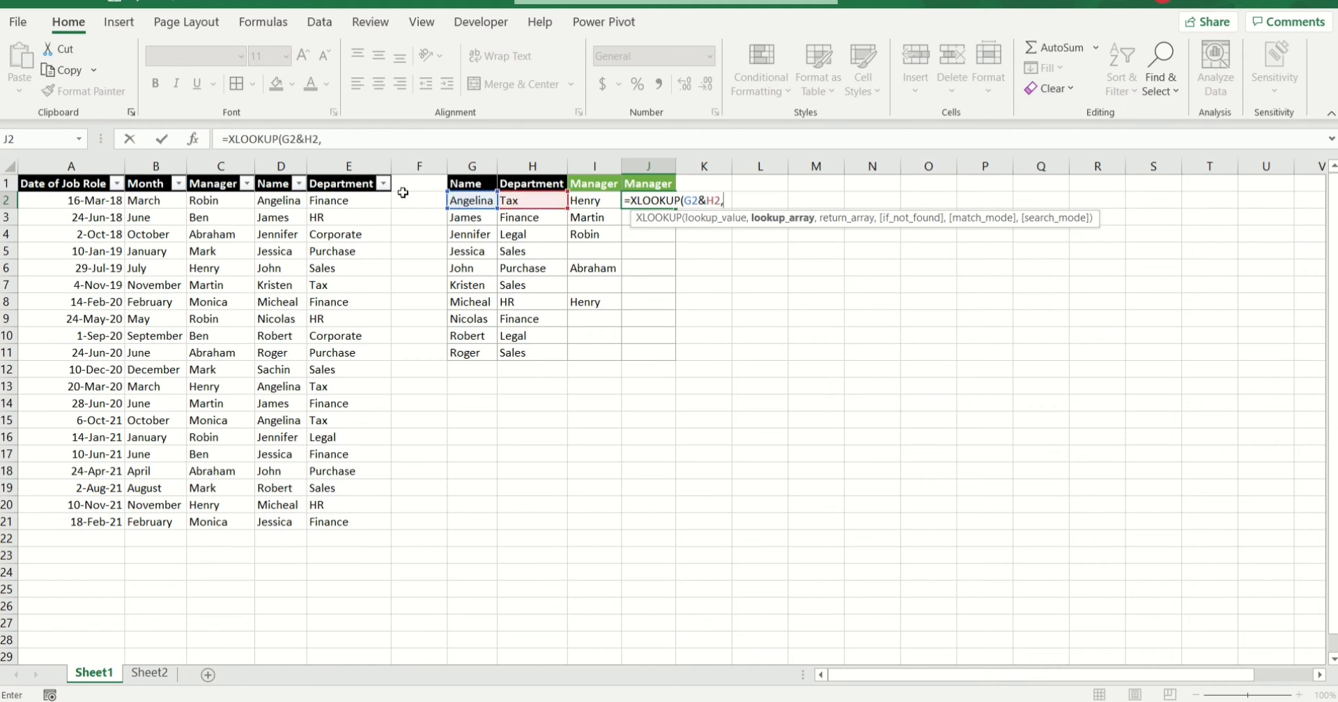
Step: Set the lookup array of the J2 formula to the combined absolute ranges $D$2:$D$21&$E$2:$E$21
drag(285, 202, 284, 523)
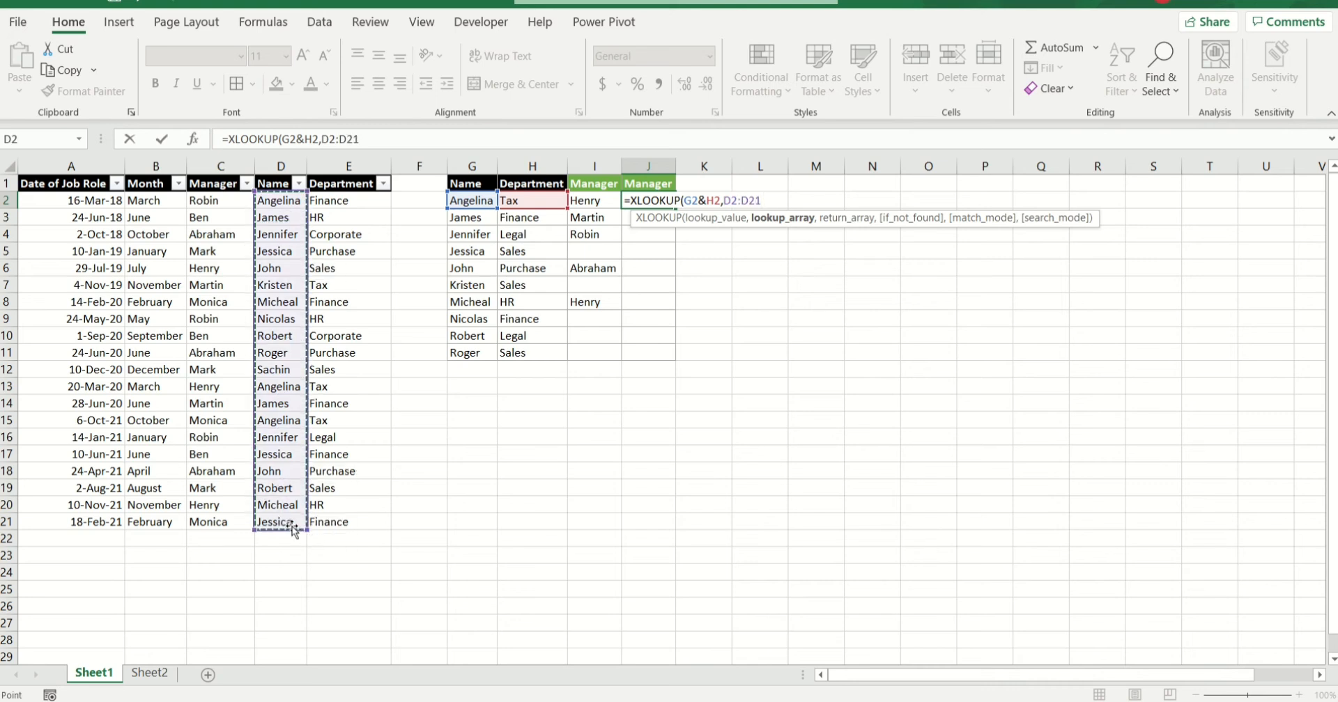
key(F4)
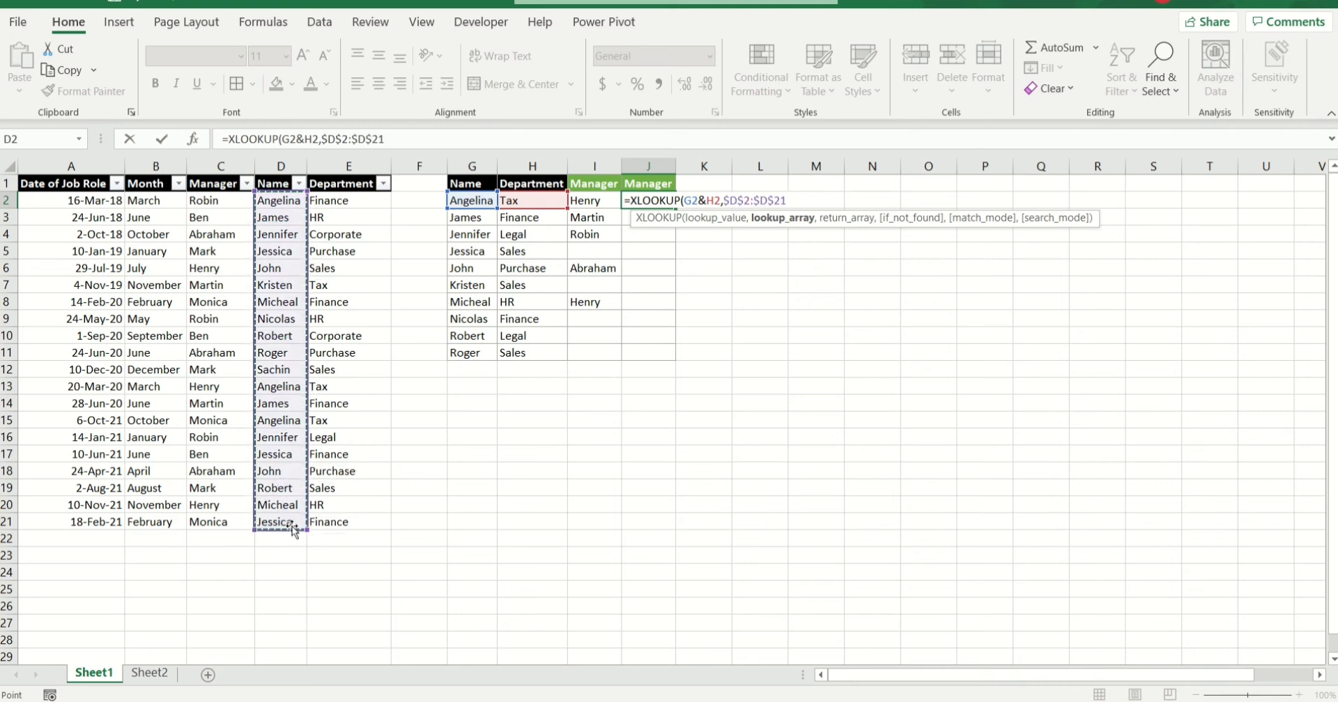
text(&)
drag(334, 201, 335, 524)
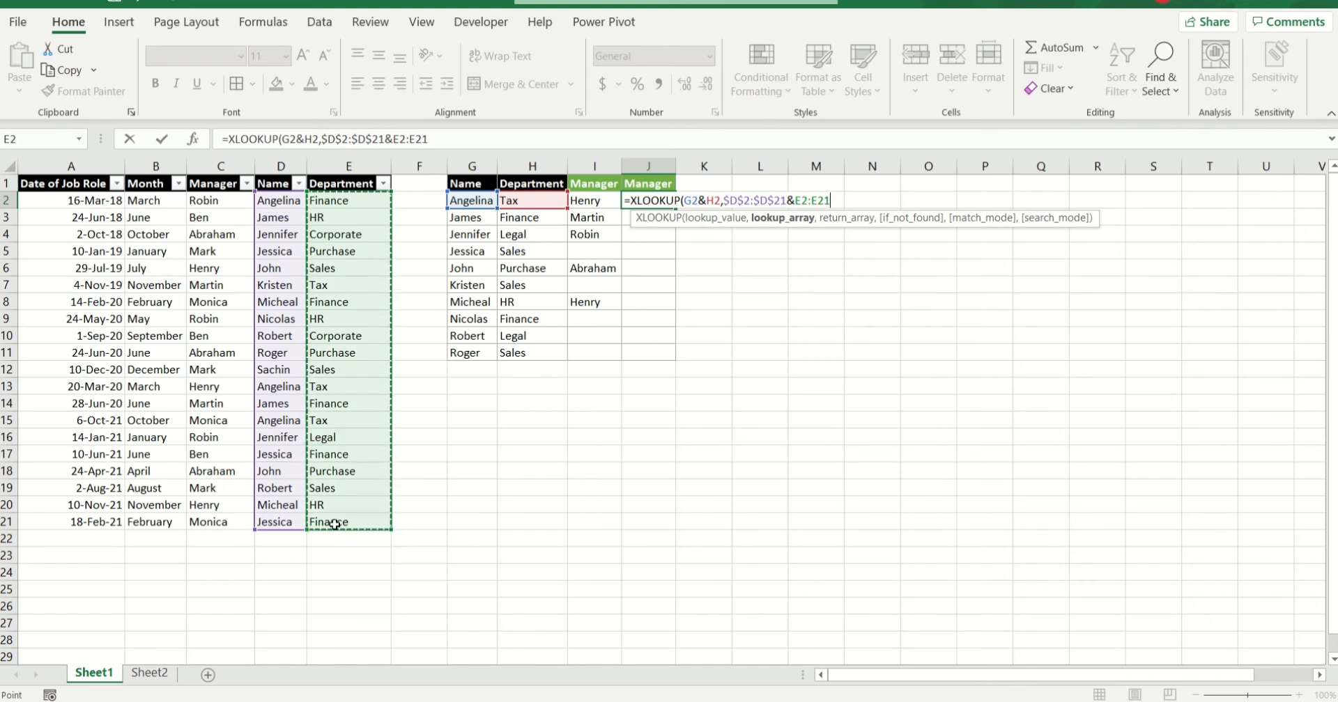
key(F4)
text(,)
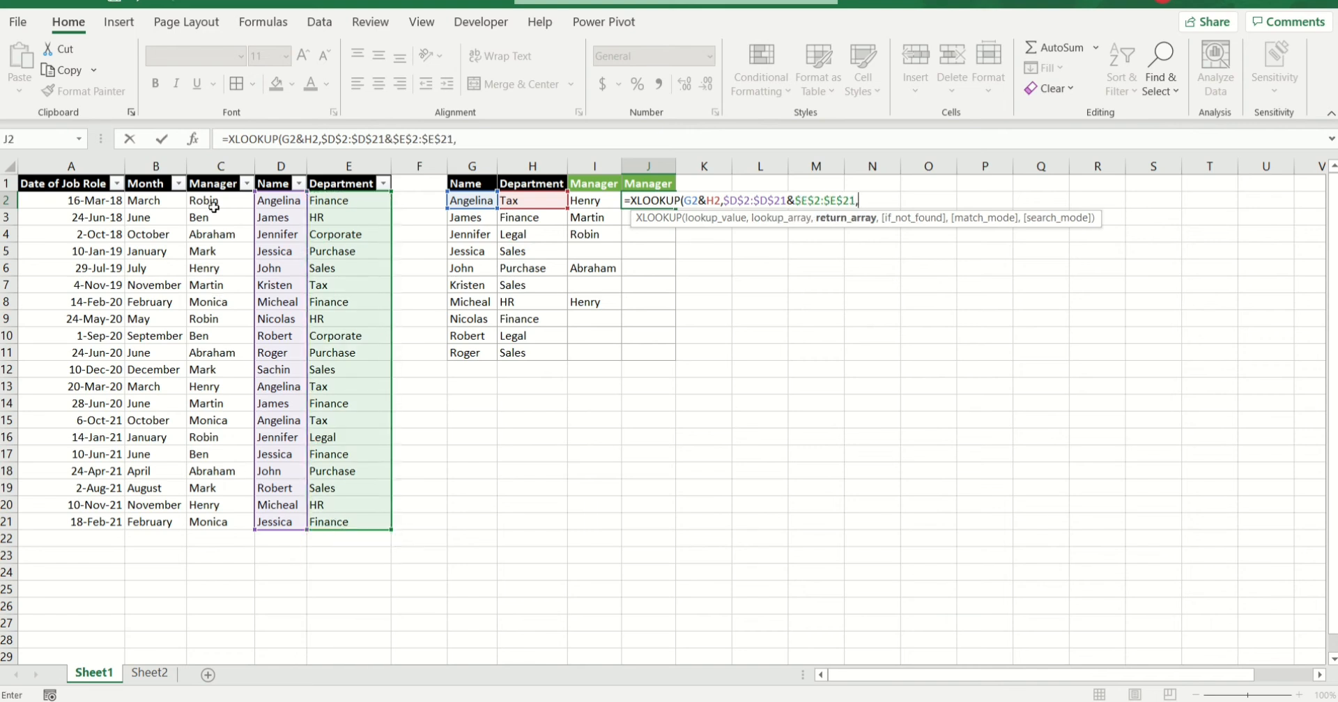
Step: Add the return array $C$2:$C$21, "" if not found and match mode 0 to the J2 formula
drag(214, 200, 213, 520)
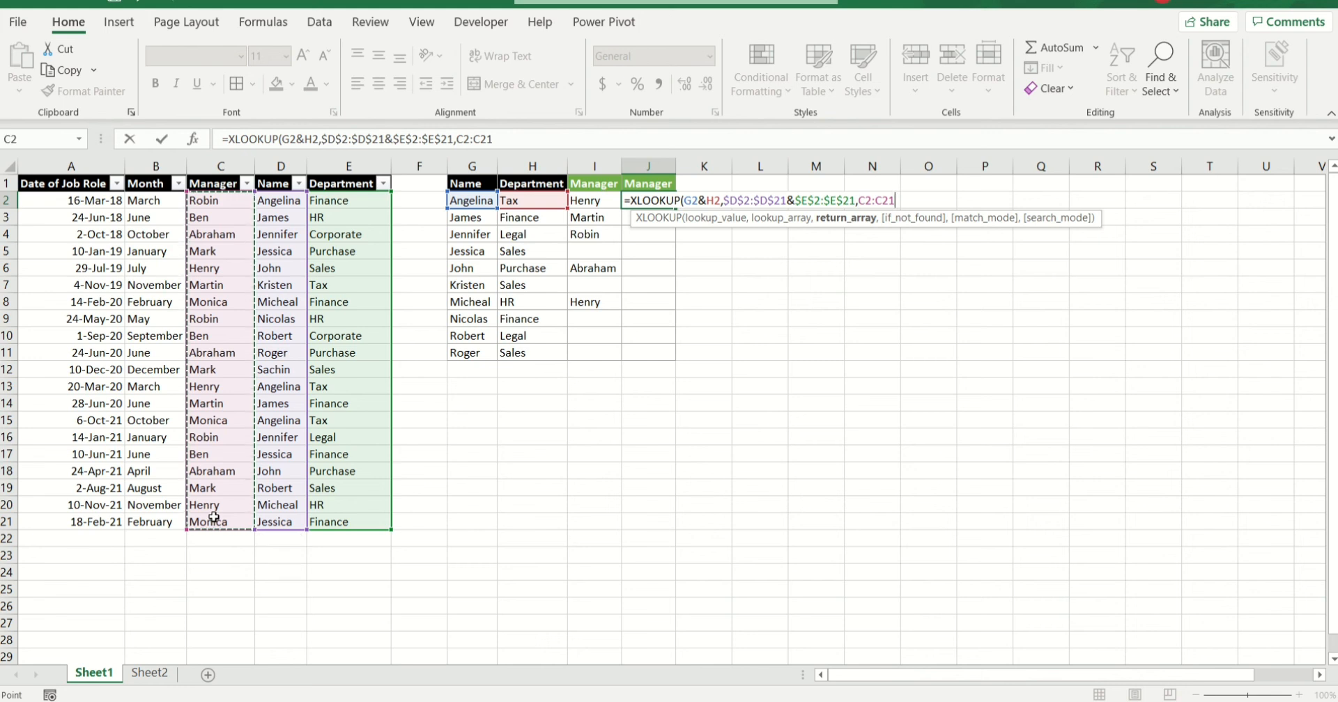
key(F4)
text(,)
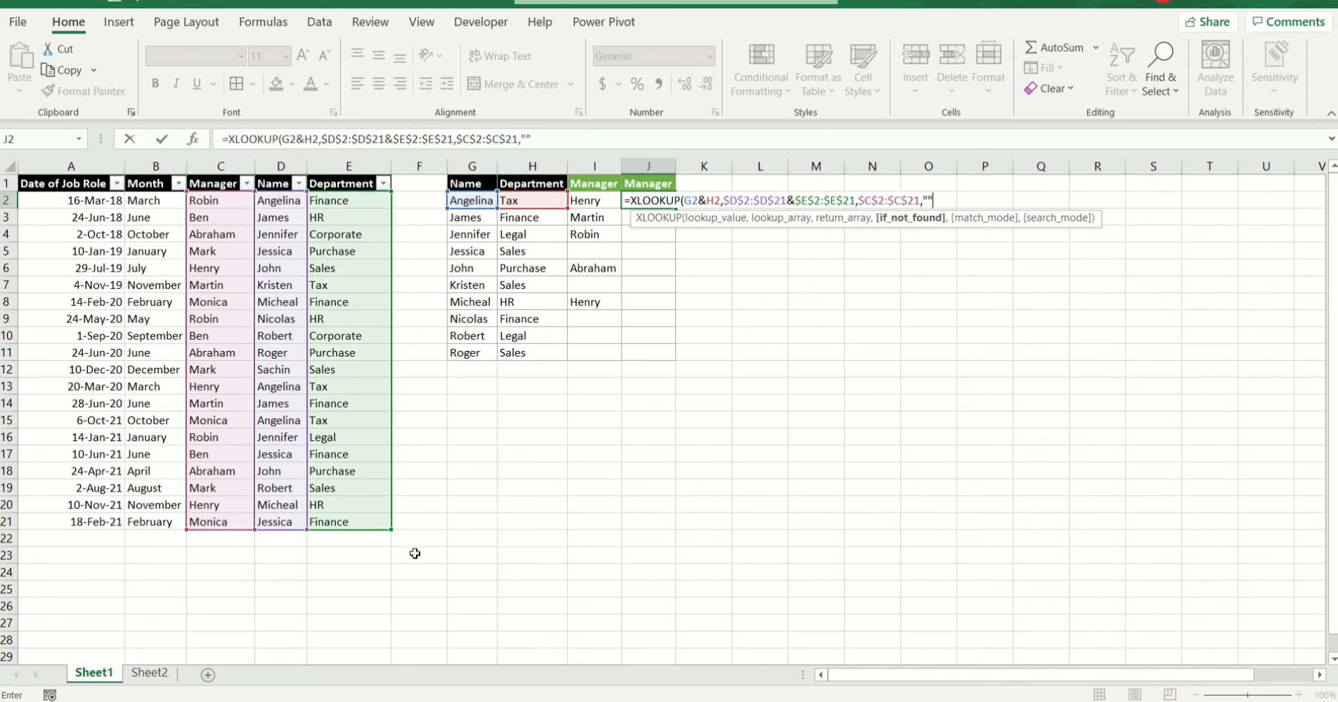
text("",)
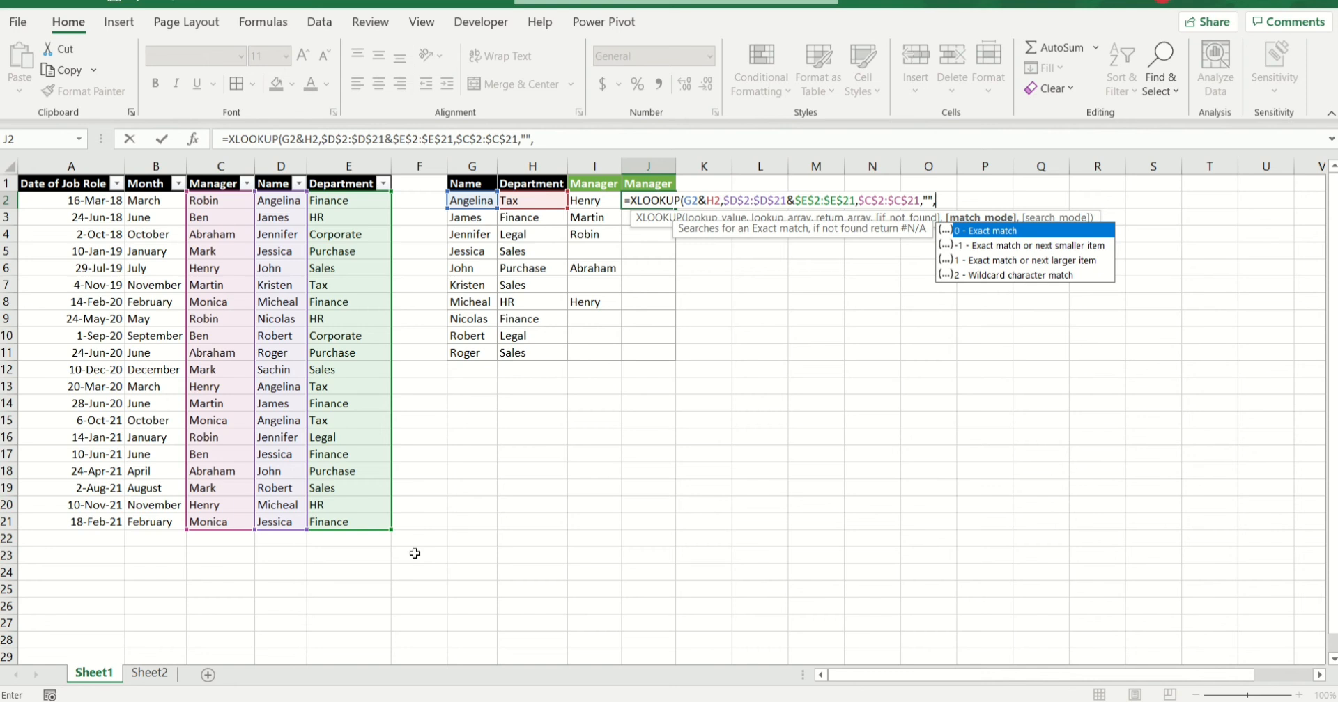
text(0,)
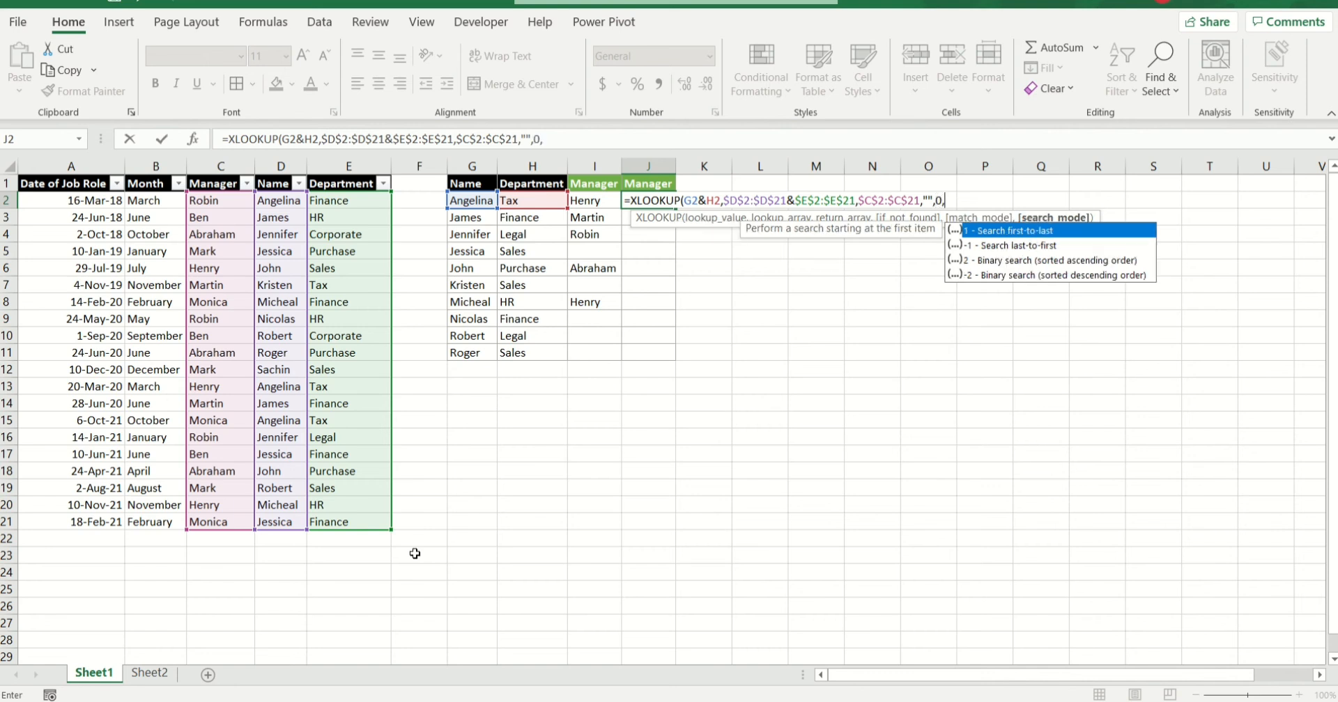
Step: Complete the J2 formula with search mode -1, last-to-first, and fill it down to J11
double_click(1030, 246)
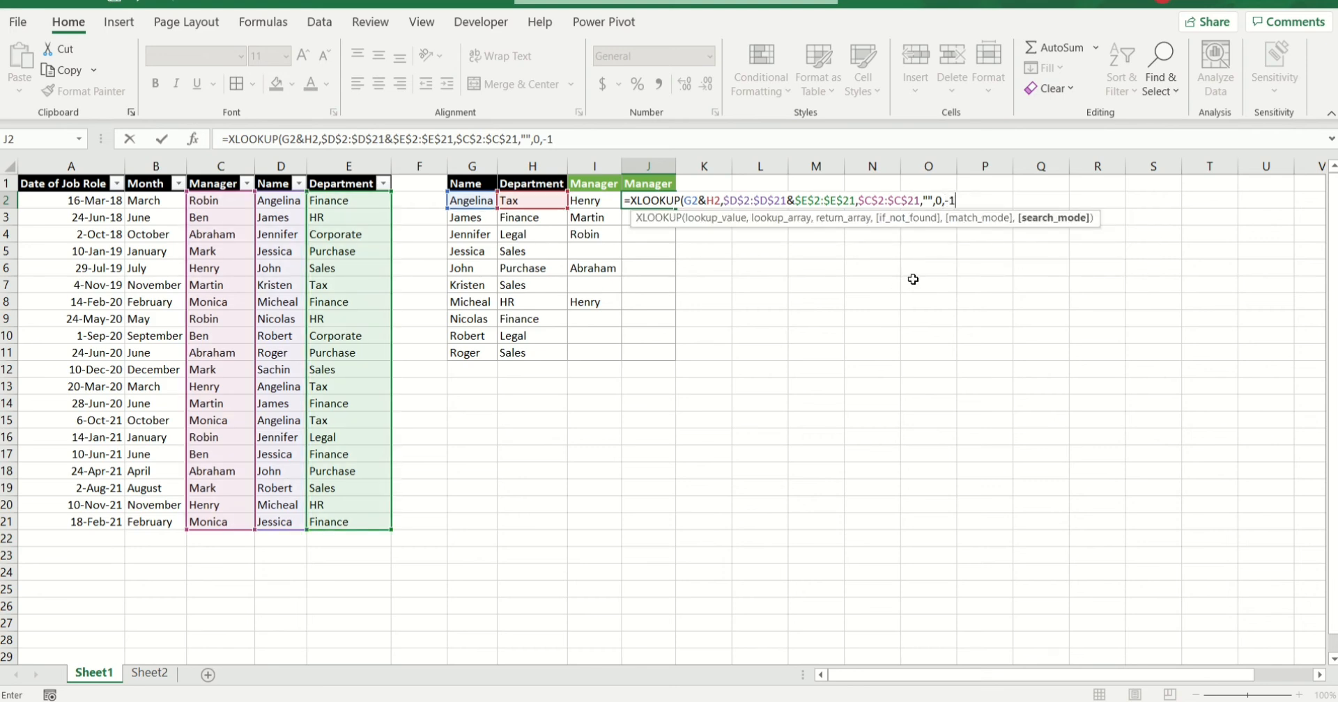
text())
key(Return)
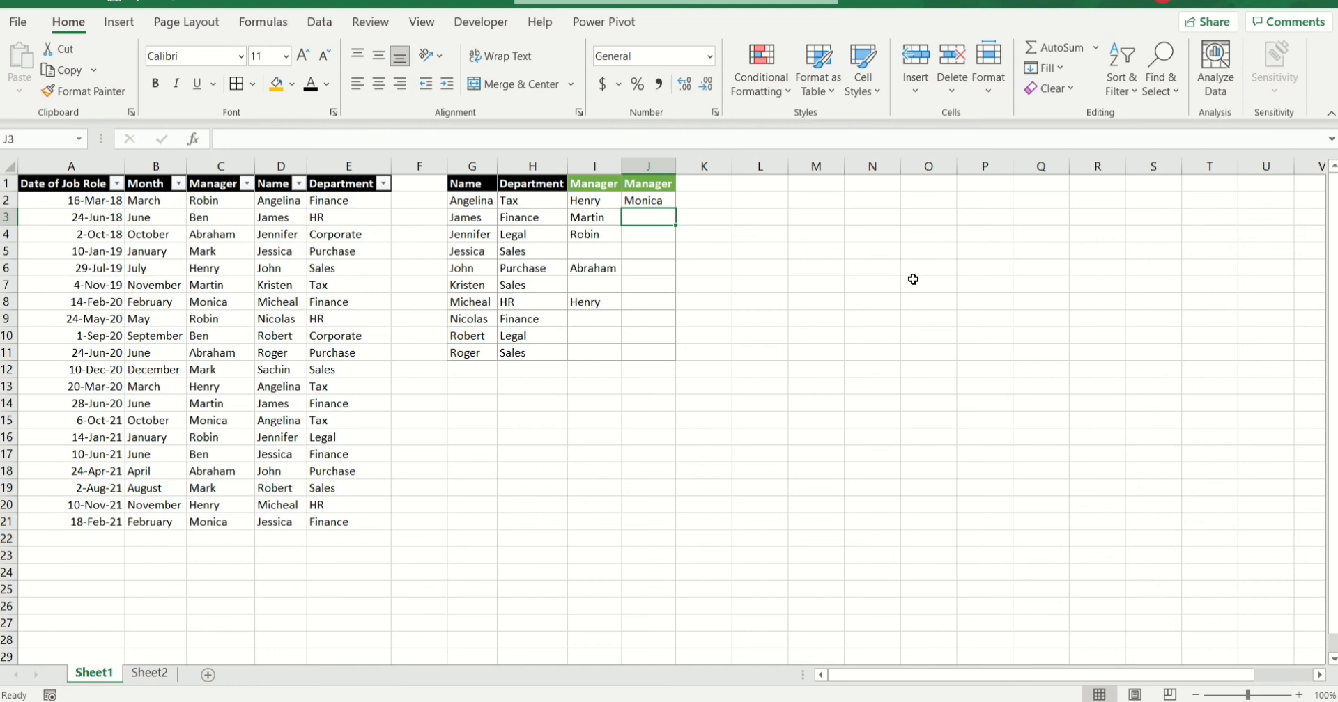
click(648, 202)
double_click(676, 213)
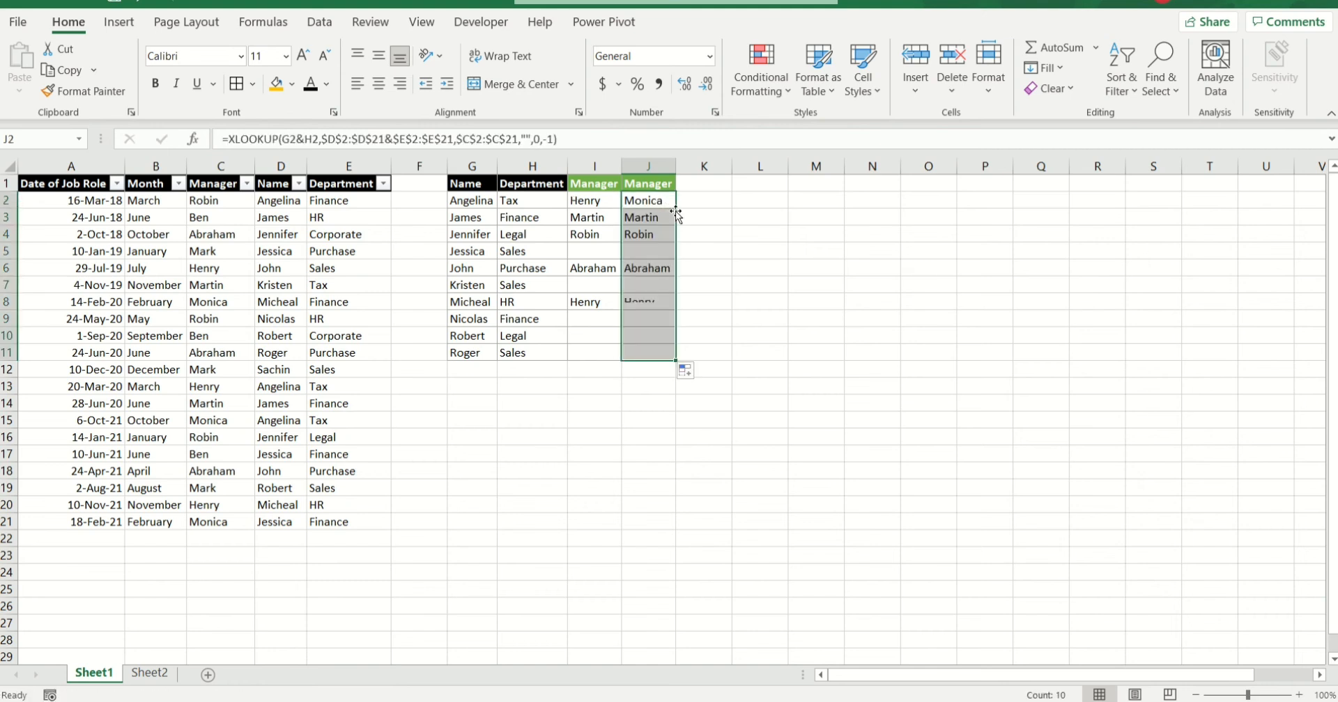
click(747, 287)
Step: Compare the first-to-last and last-to-first manager results for the Tax department employee in row 2
drag(478, 204, 648, 204)
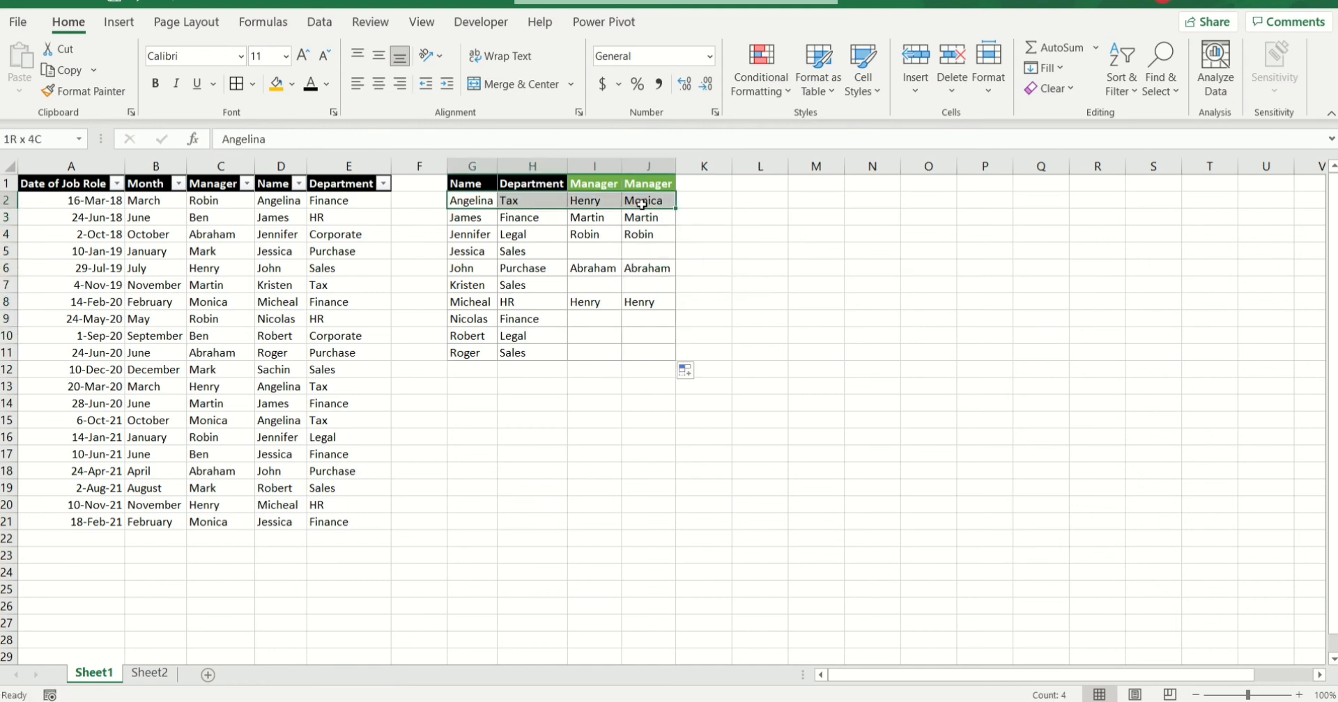
click(603, 203)
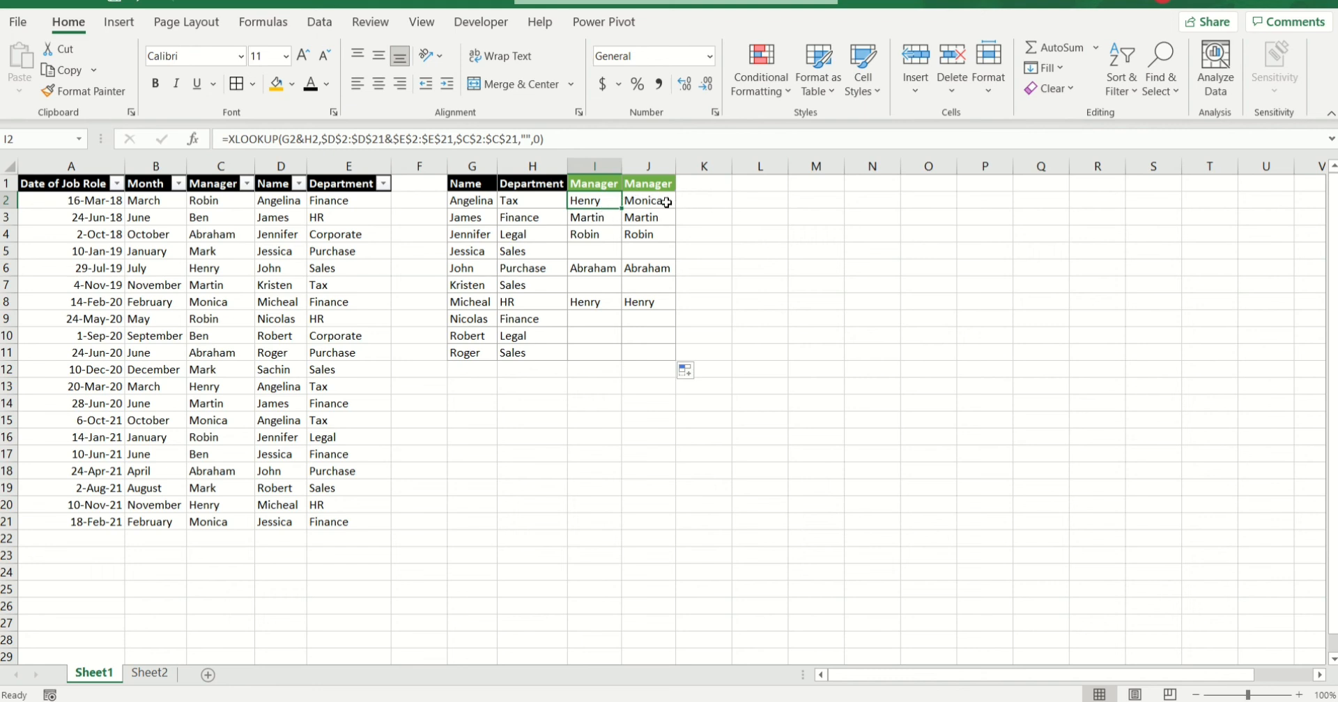
click(757, 265)
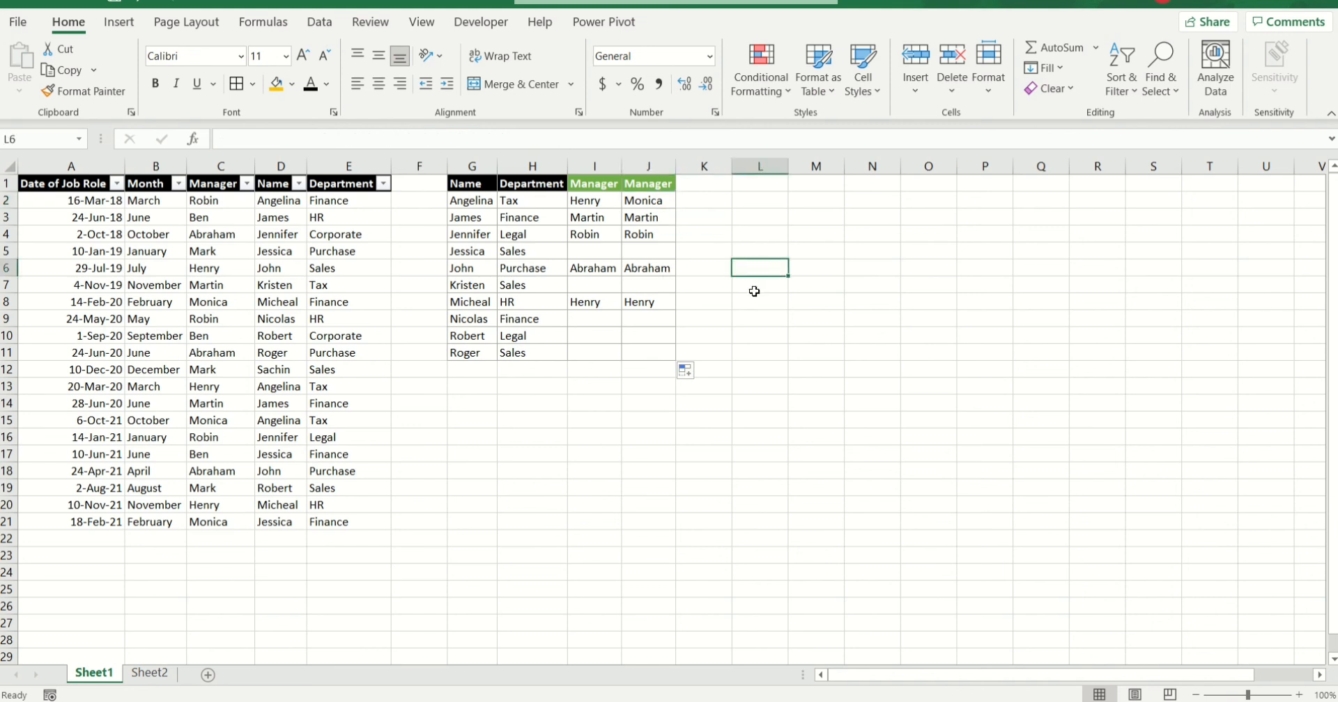